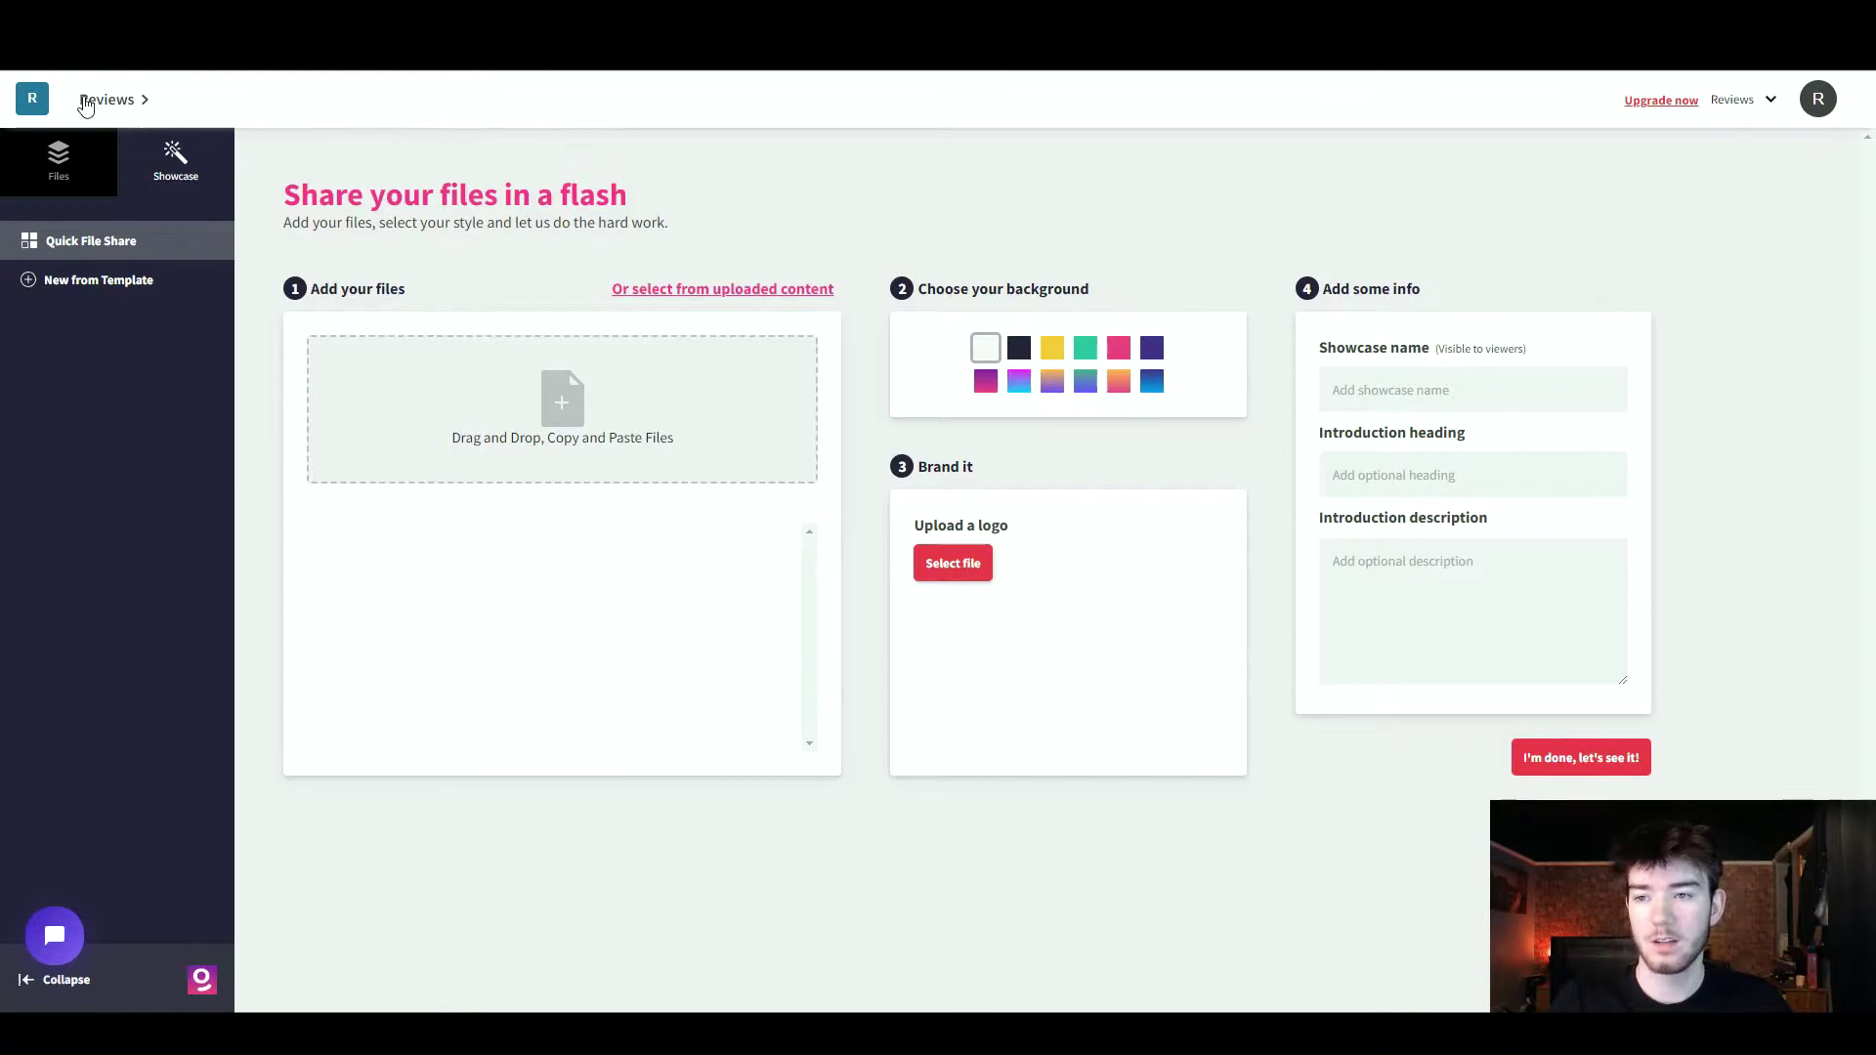
Check the Reviews team options, then settle on the file manager view showing Uploads.
left_click(99, 107)
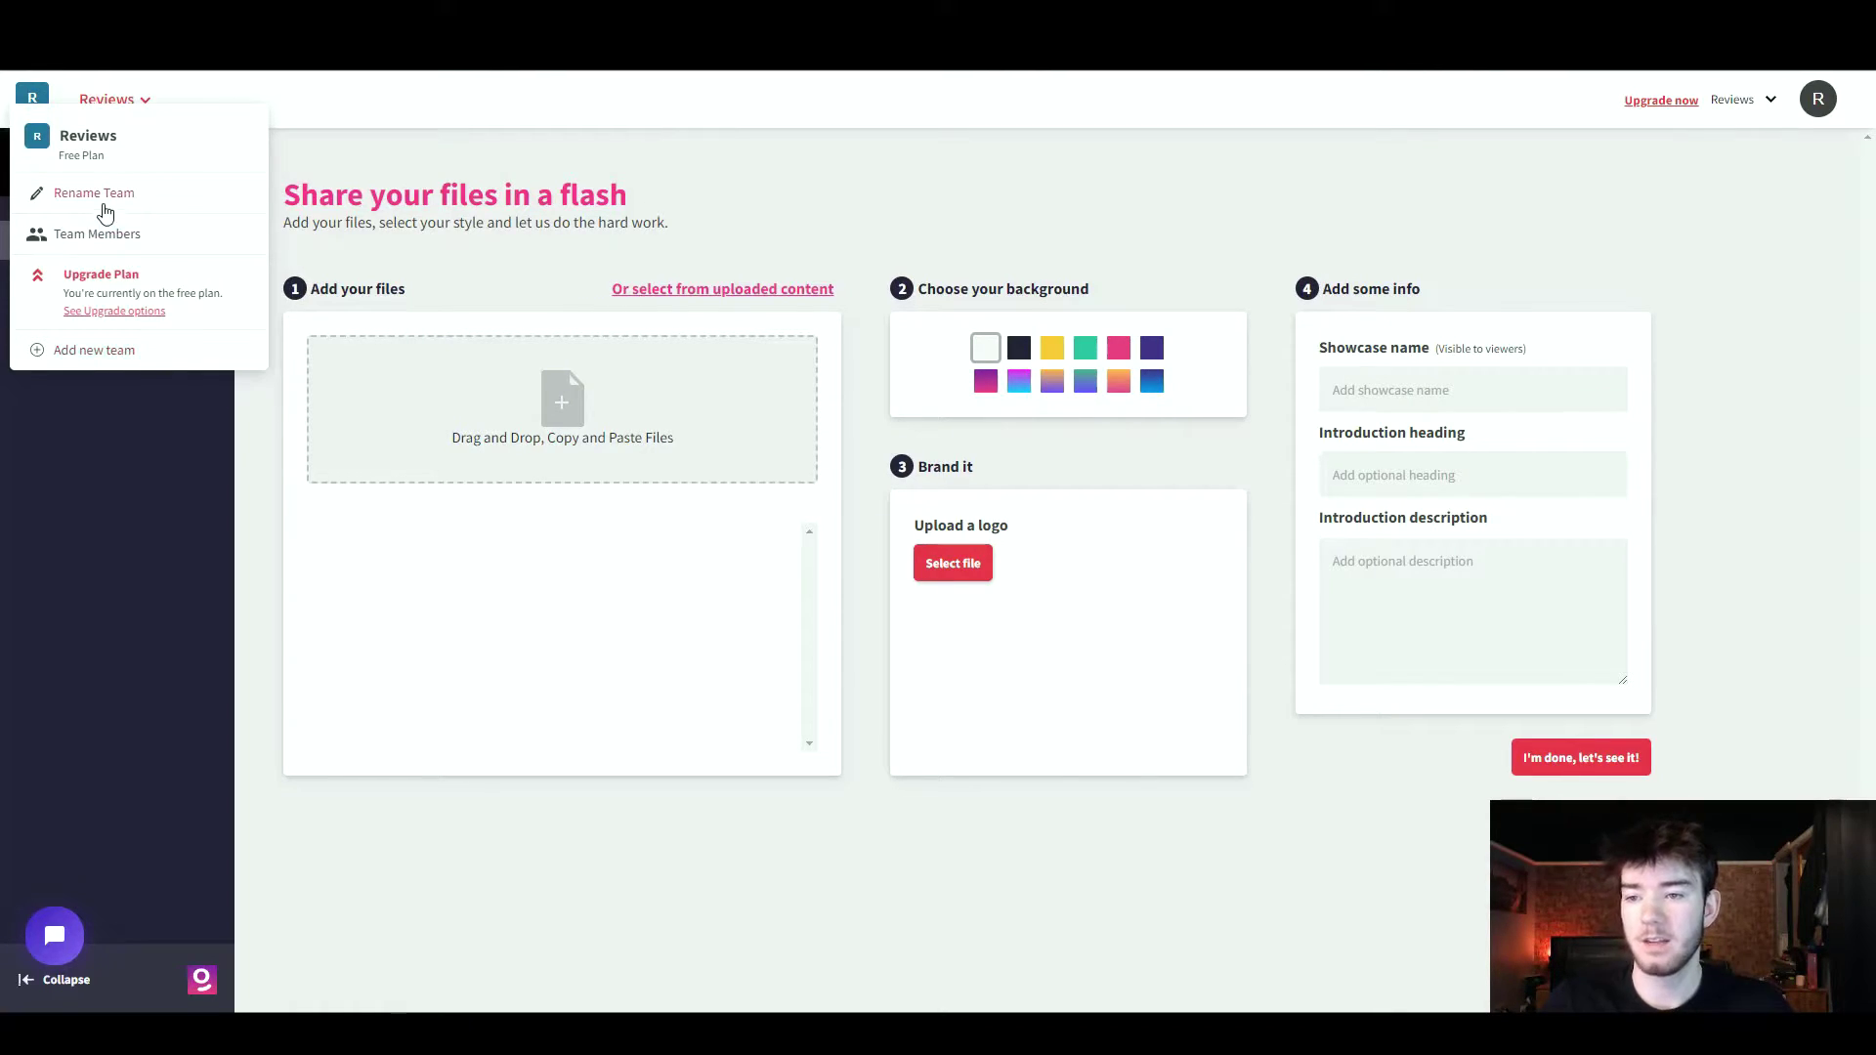
left_click(332, 118)
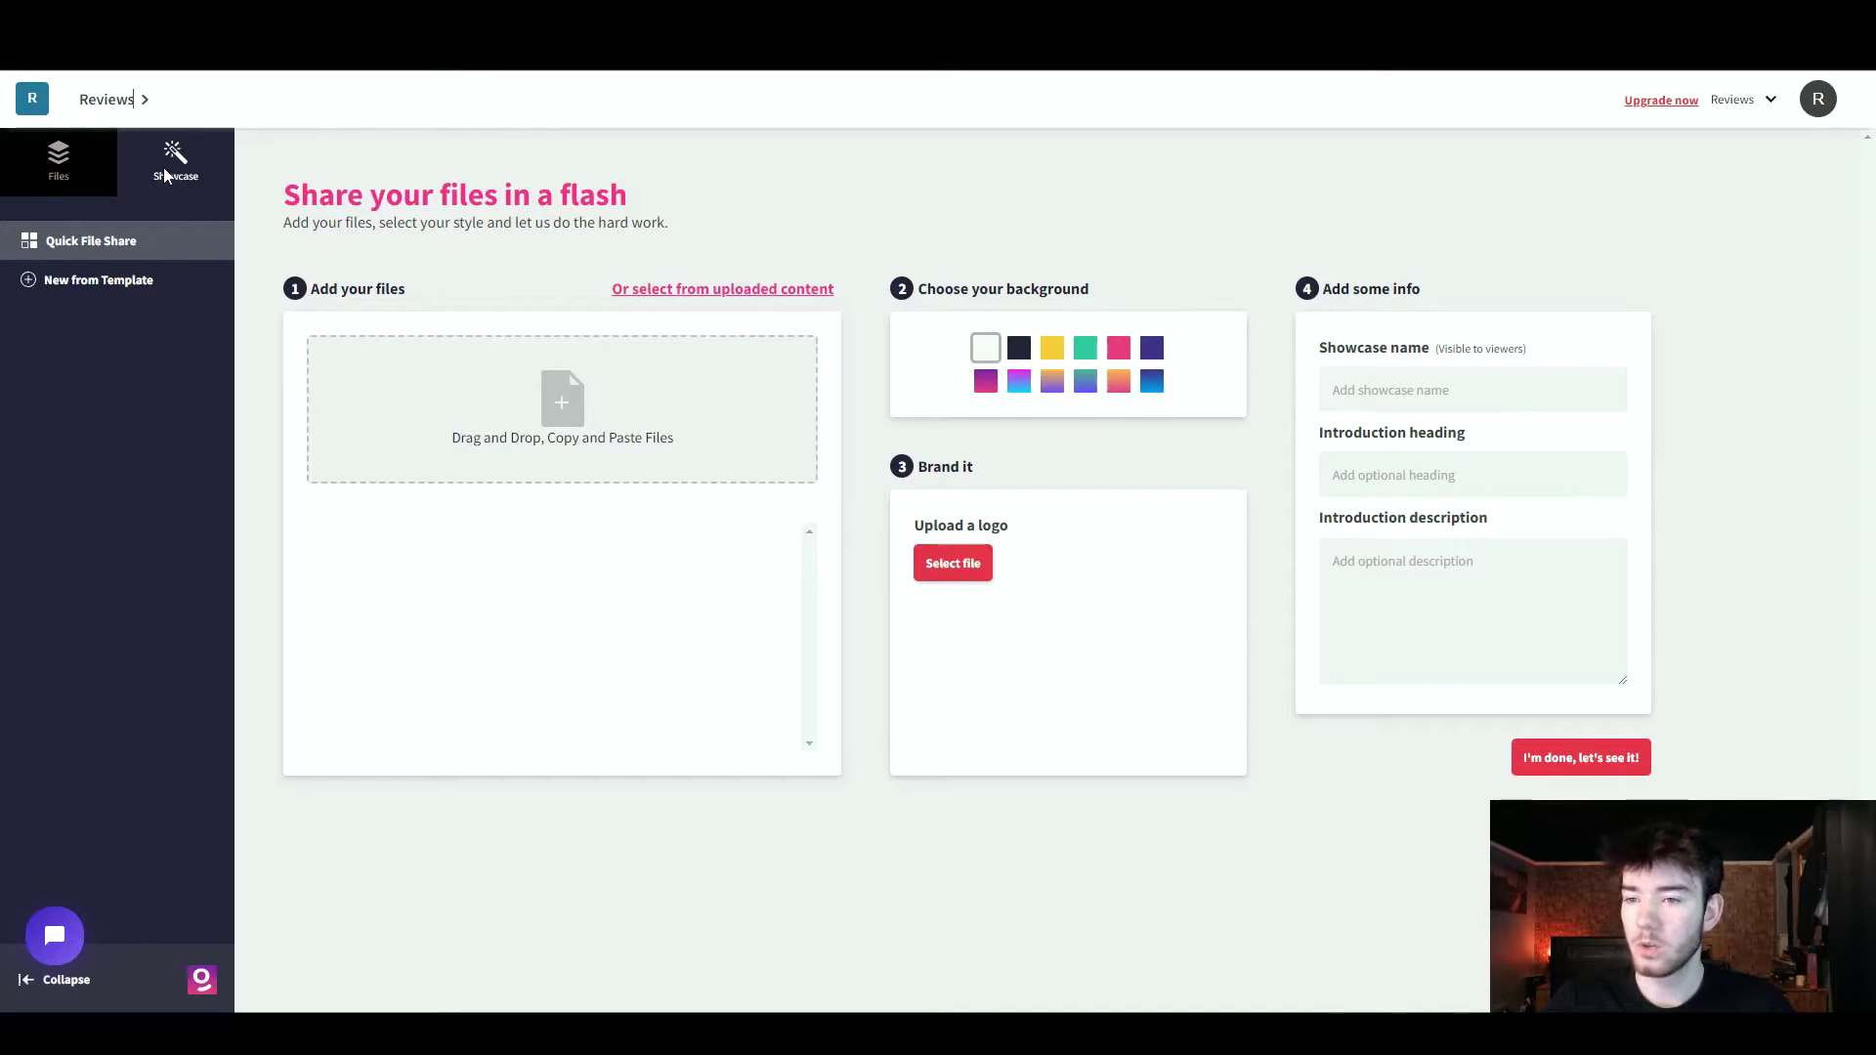
left_click(76, 168)
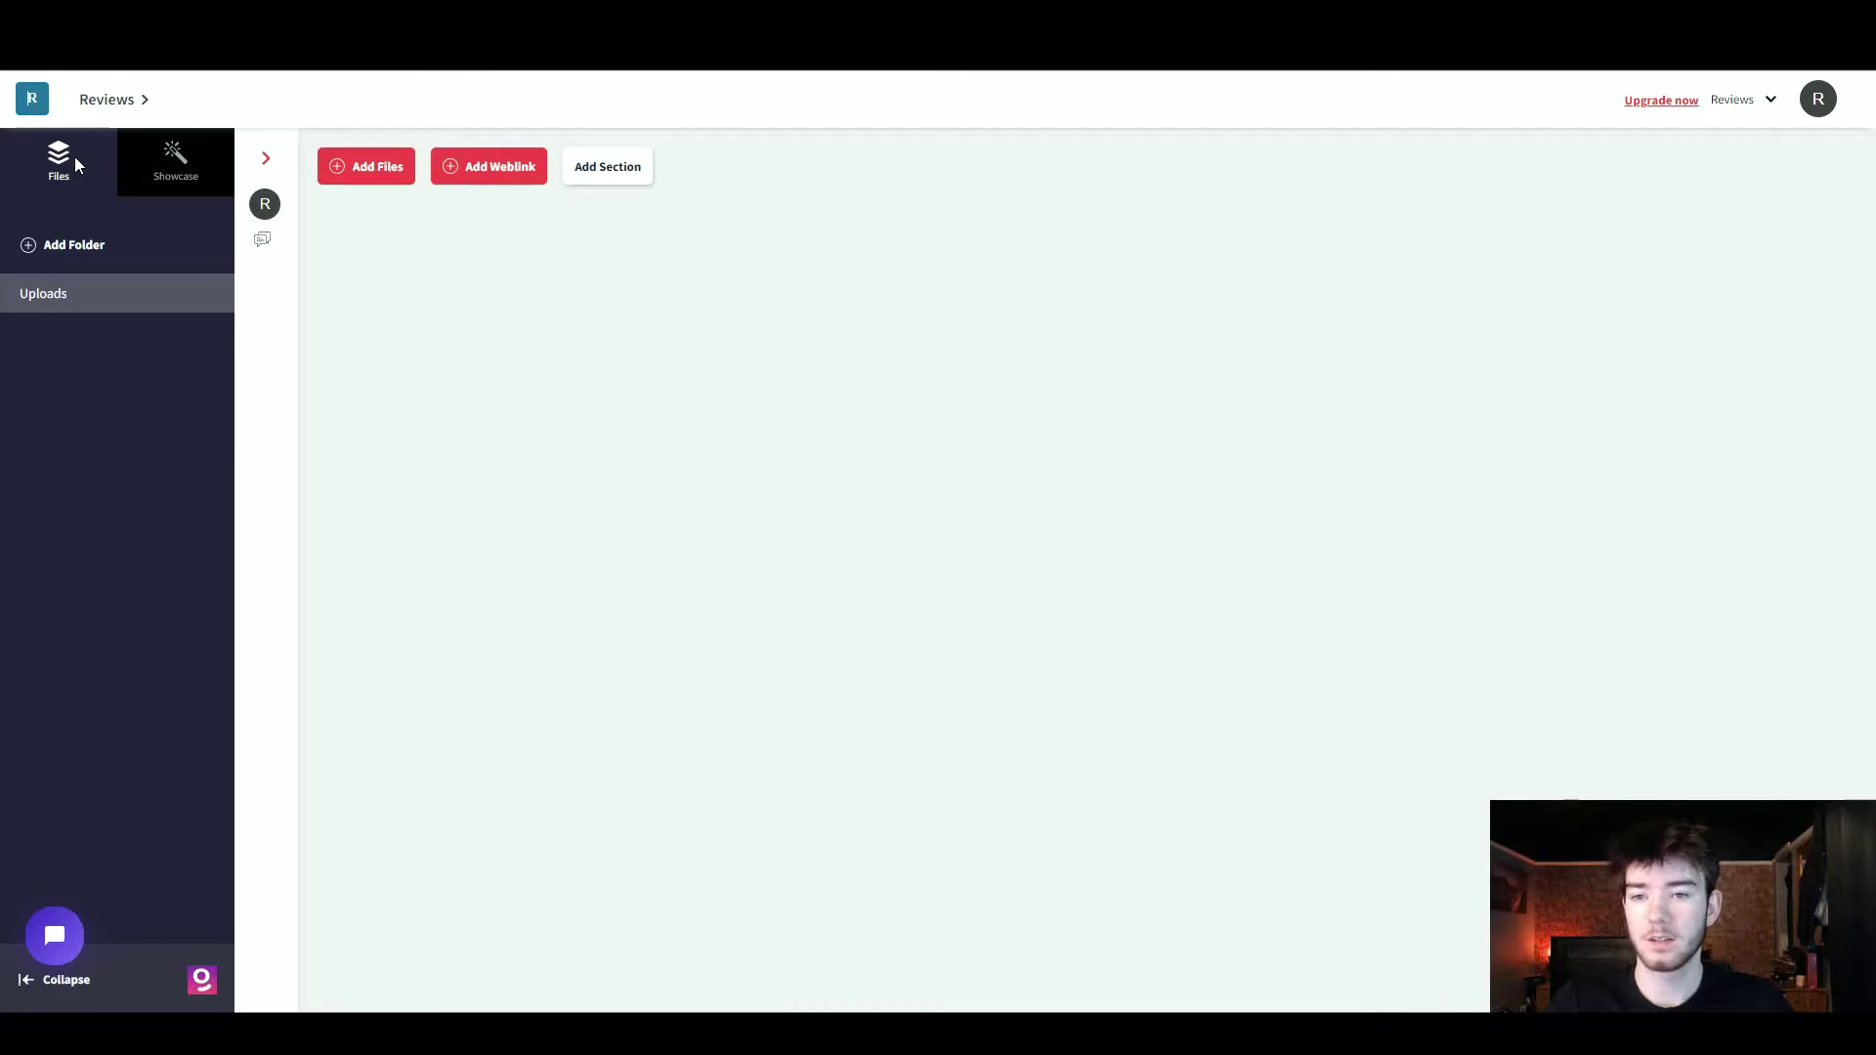
left_click(188, 182)
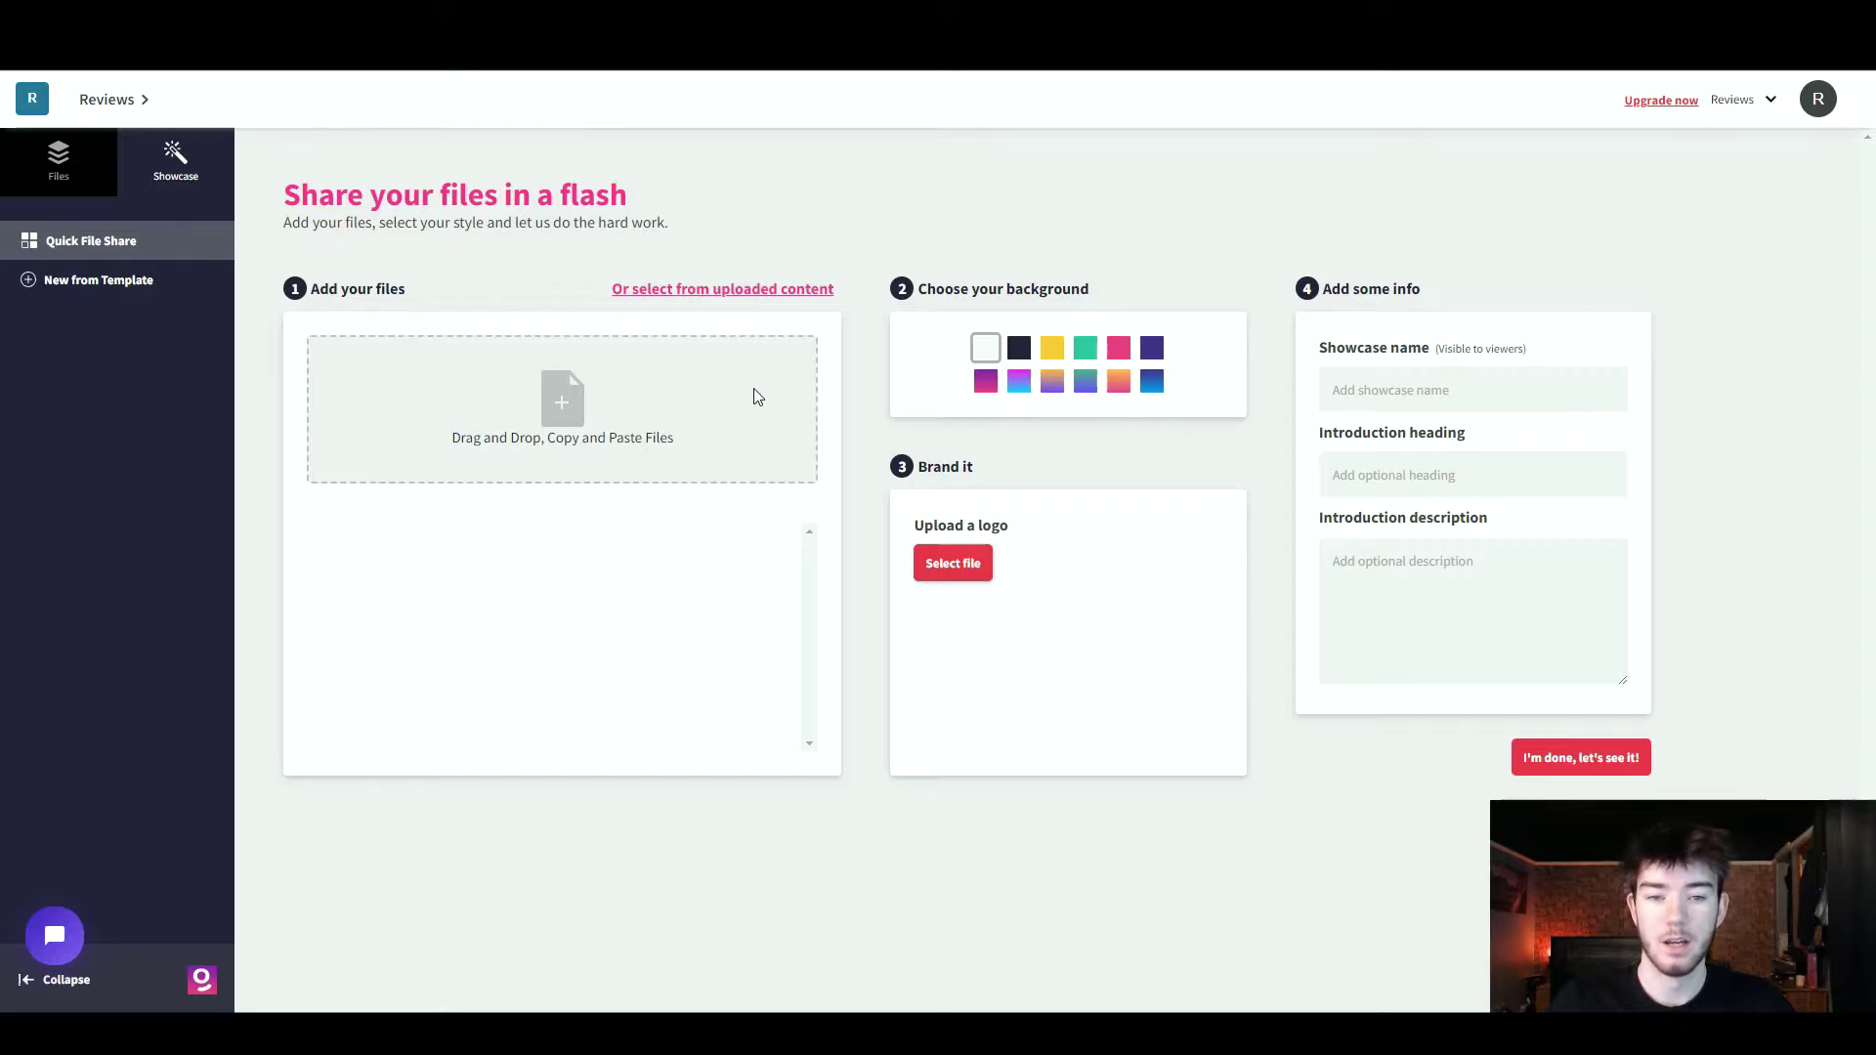
left_click(87, 168)
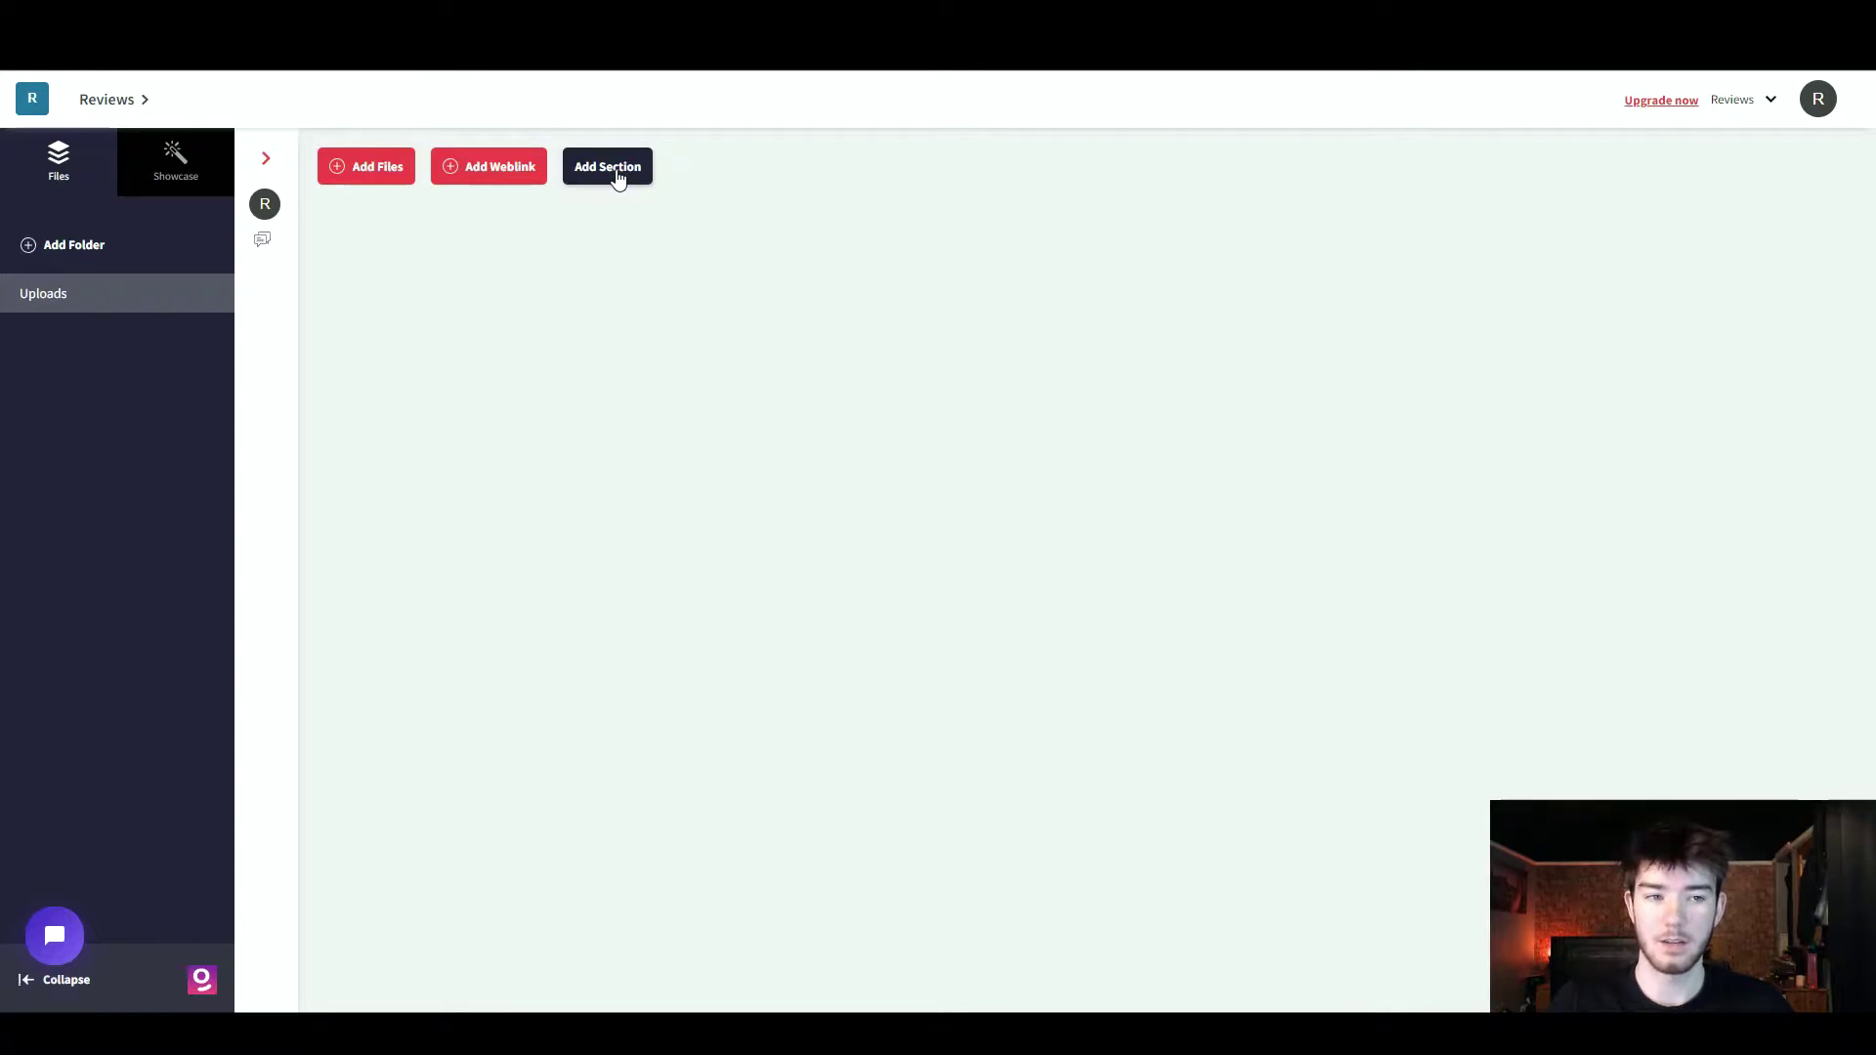
Expand and collapse the Folder Overview panel a couple of times, leaving it closed.
left_click(266, 161)
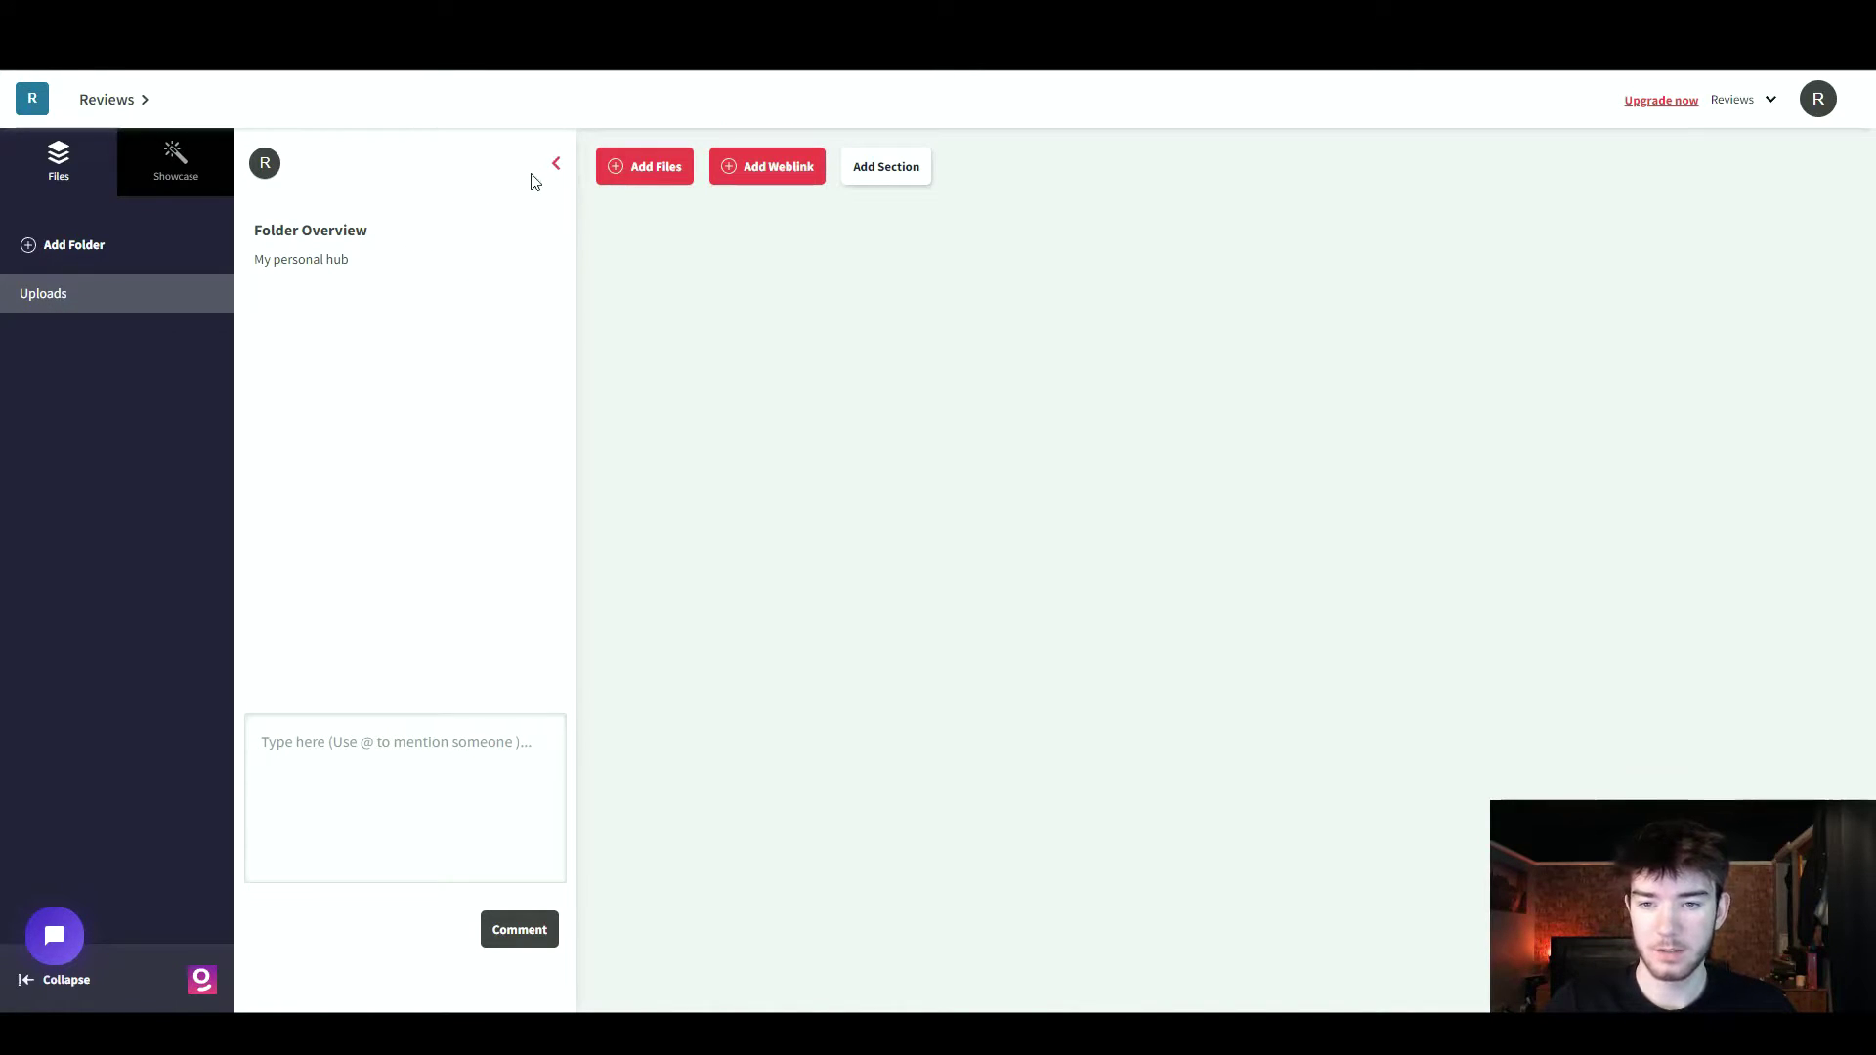
left_click(555, 164)
left_click(265, 166)
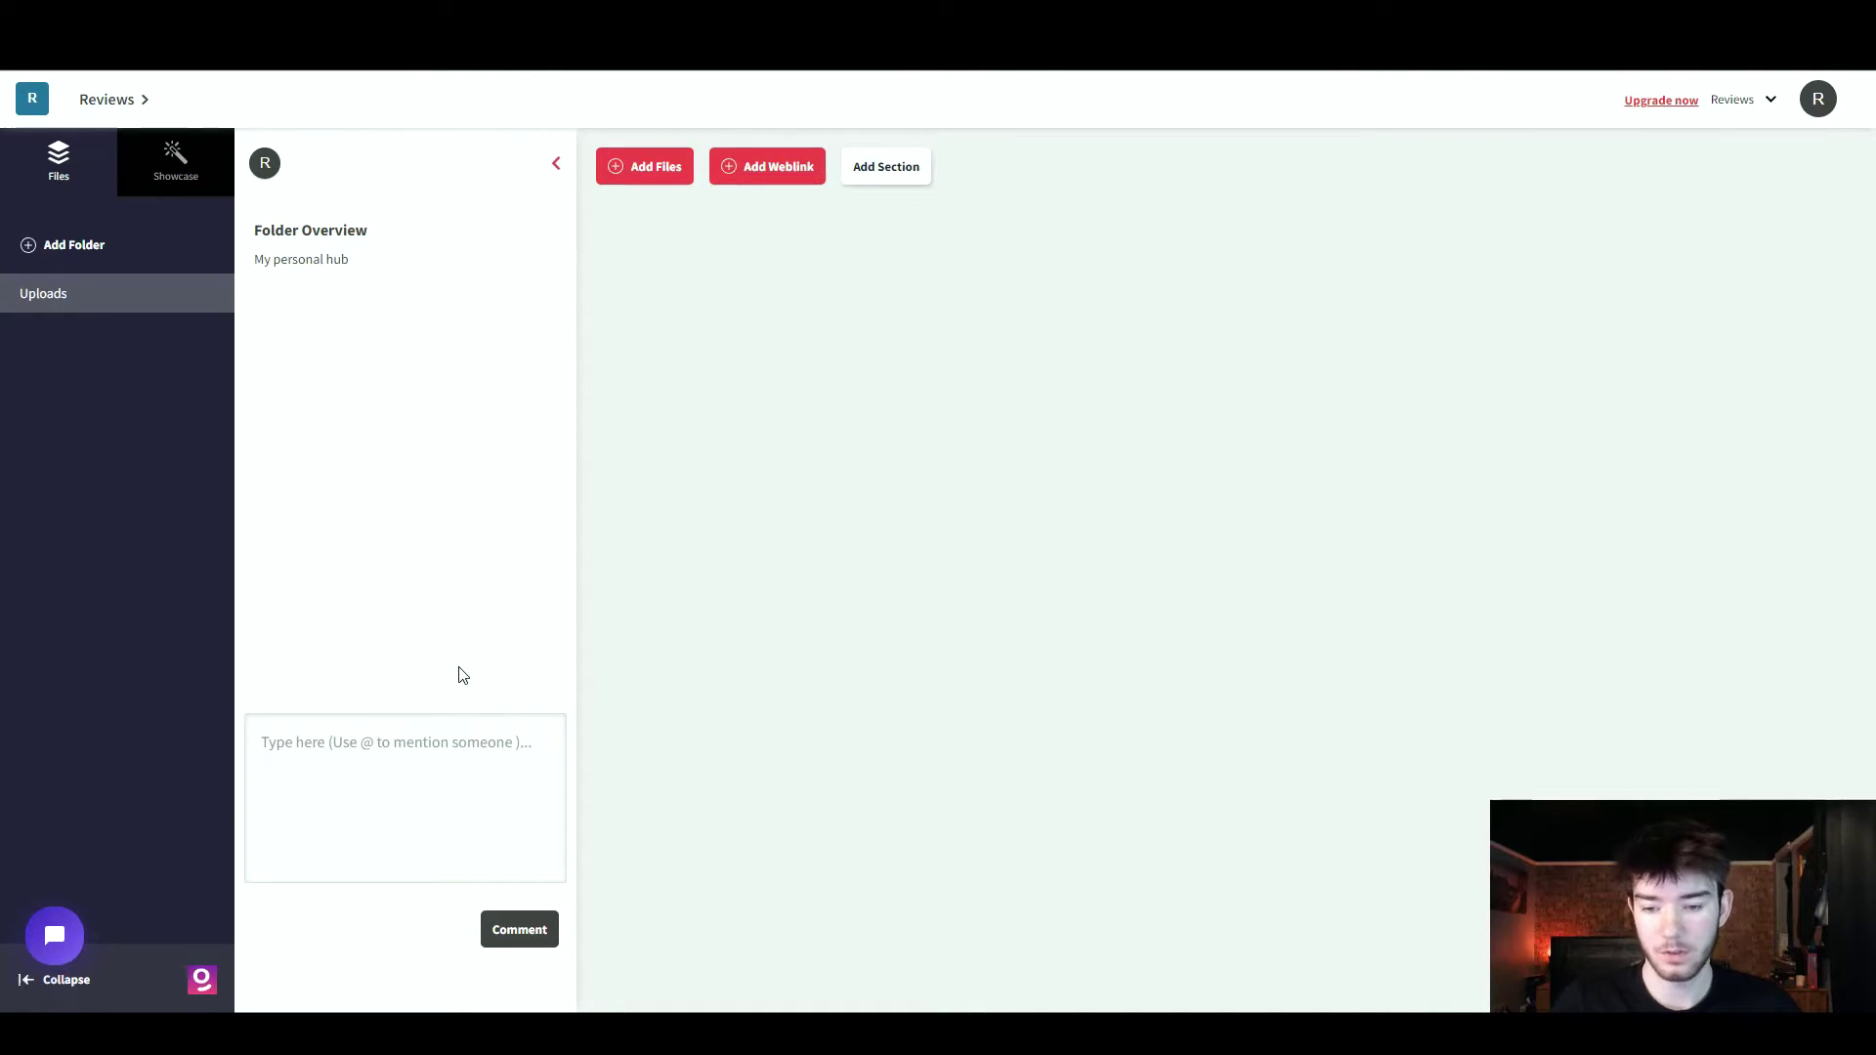
left_click(106, 280)
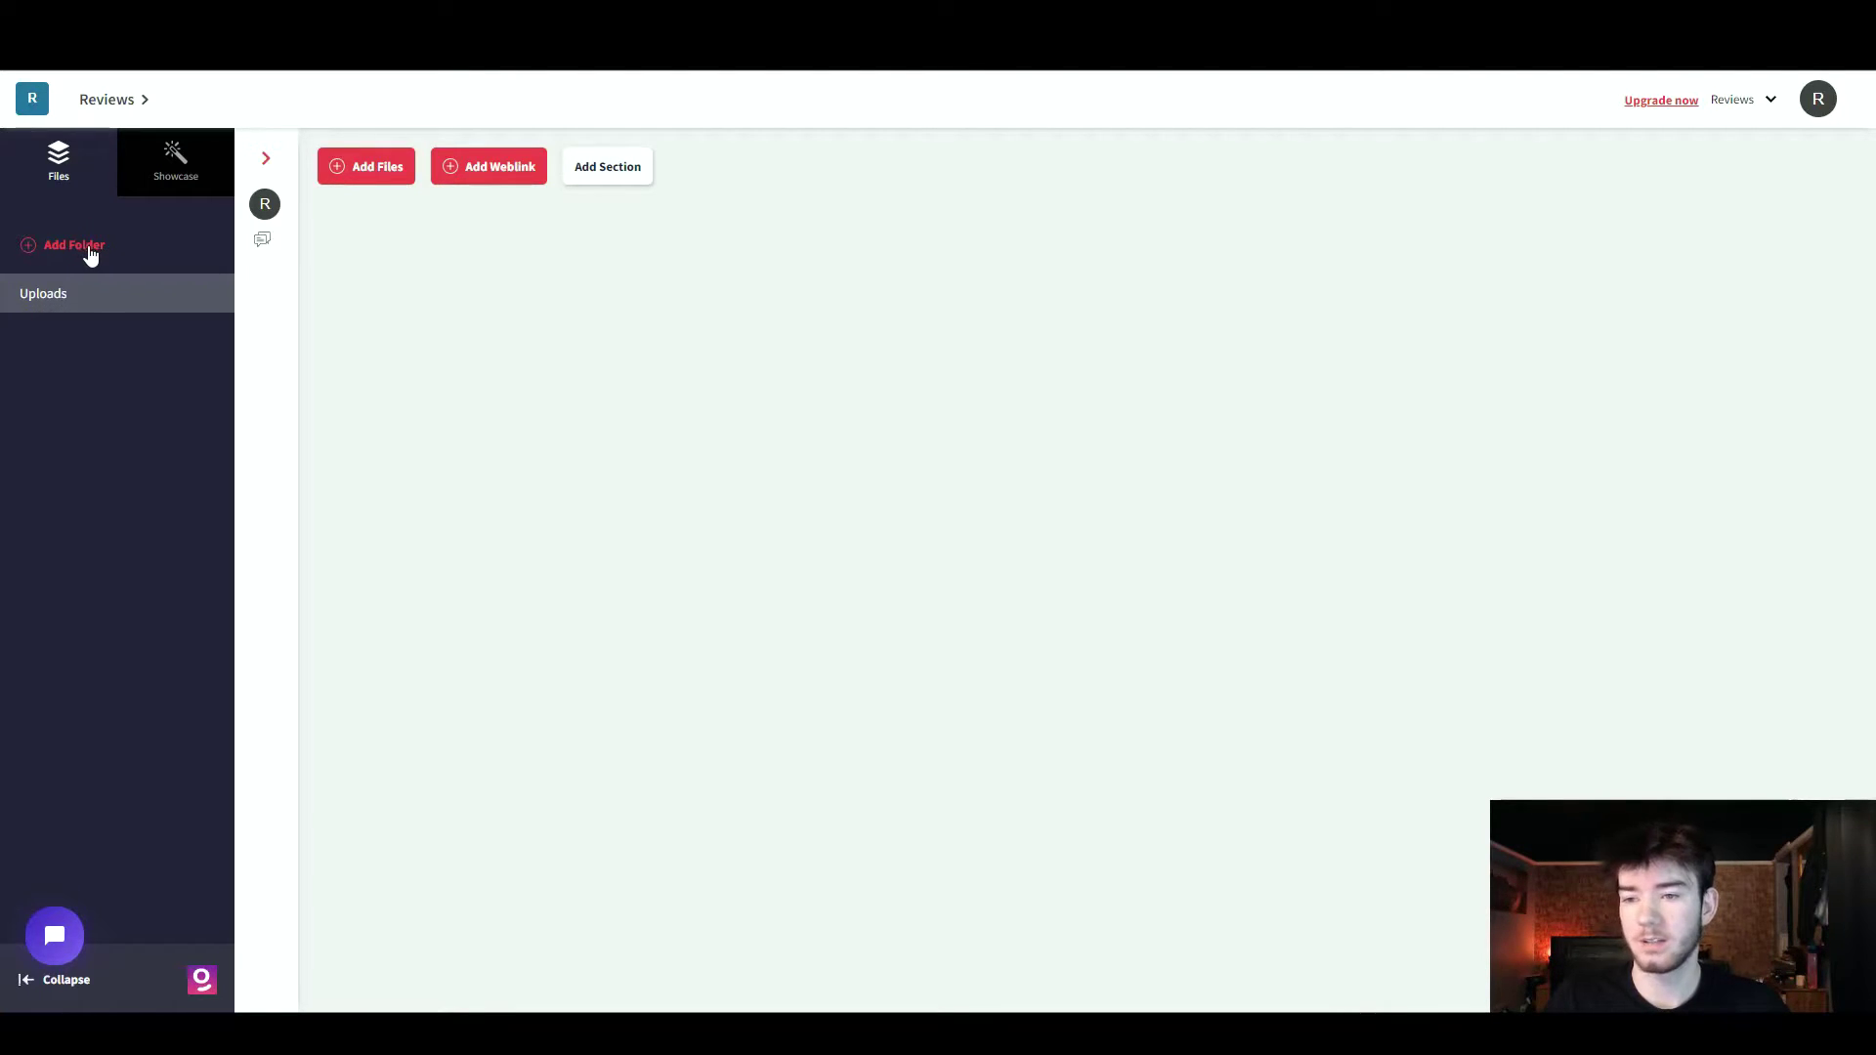
Add a folder with name 'Folder1' and description 'Folder1'.
left_click(88, 246)
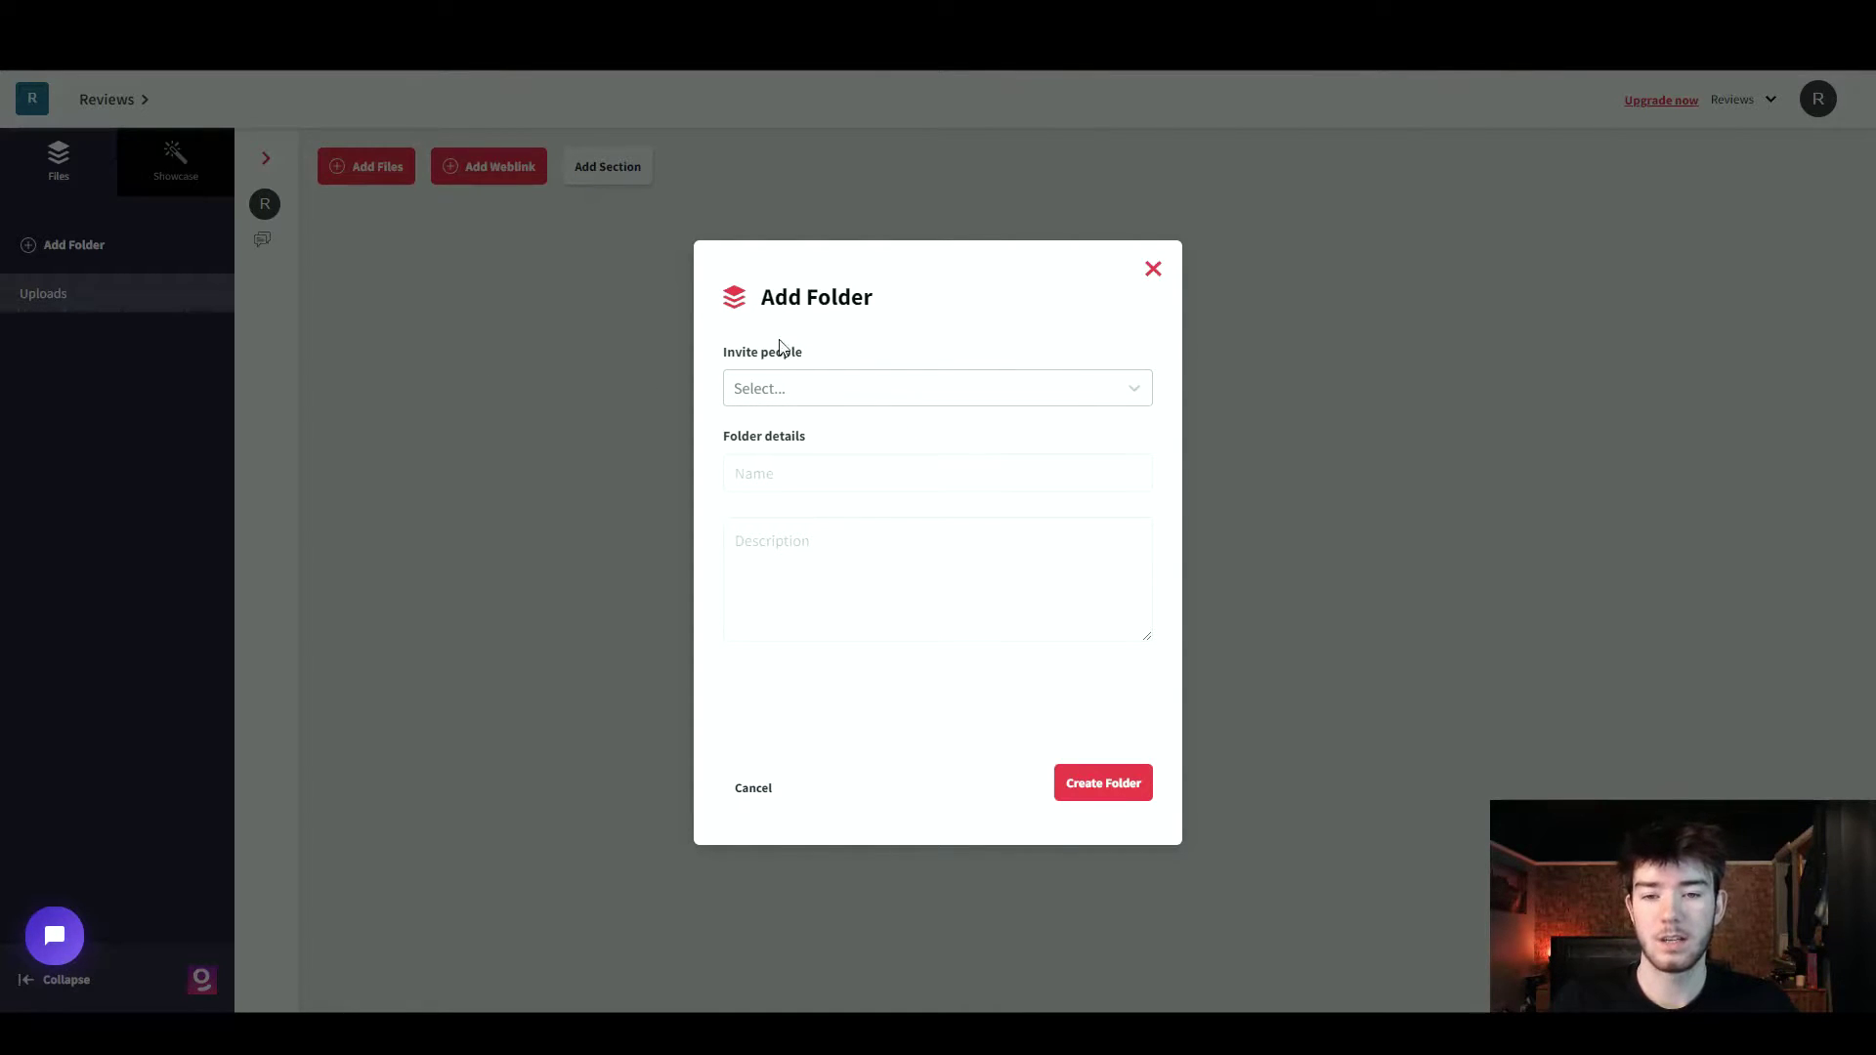
left_click(839, 387)
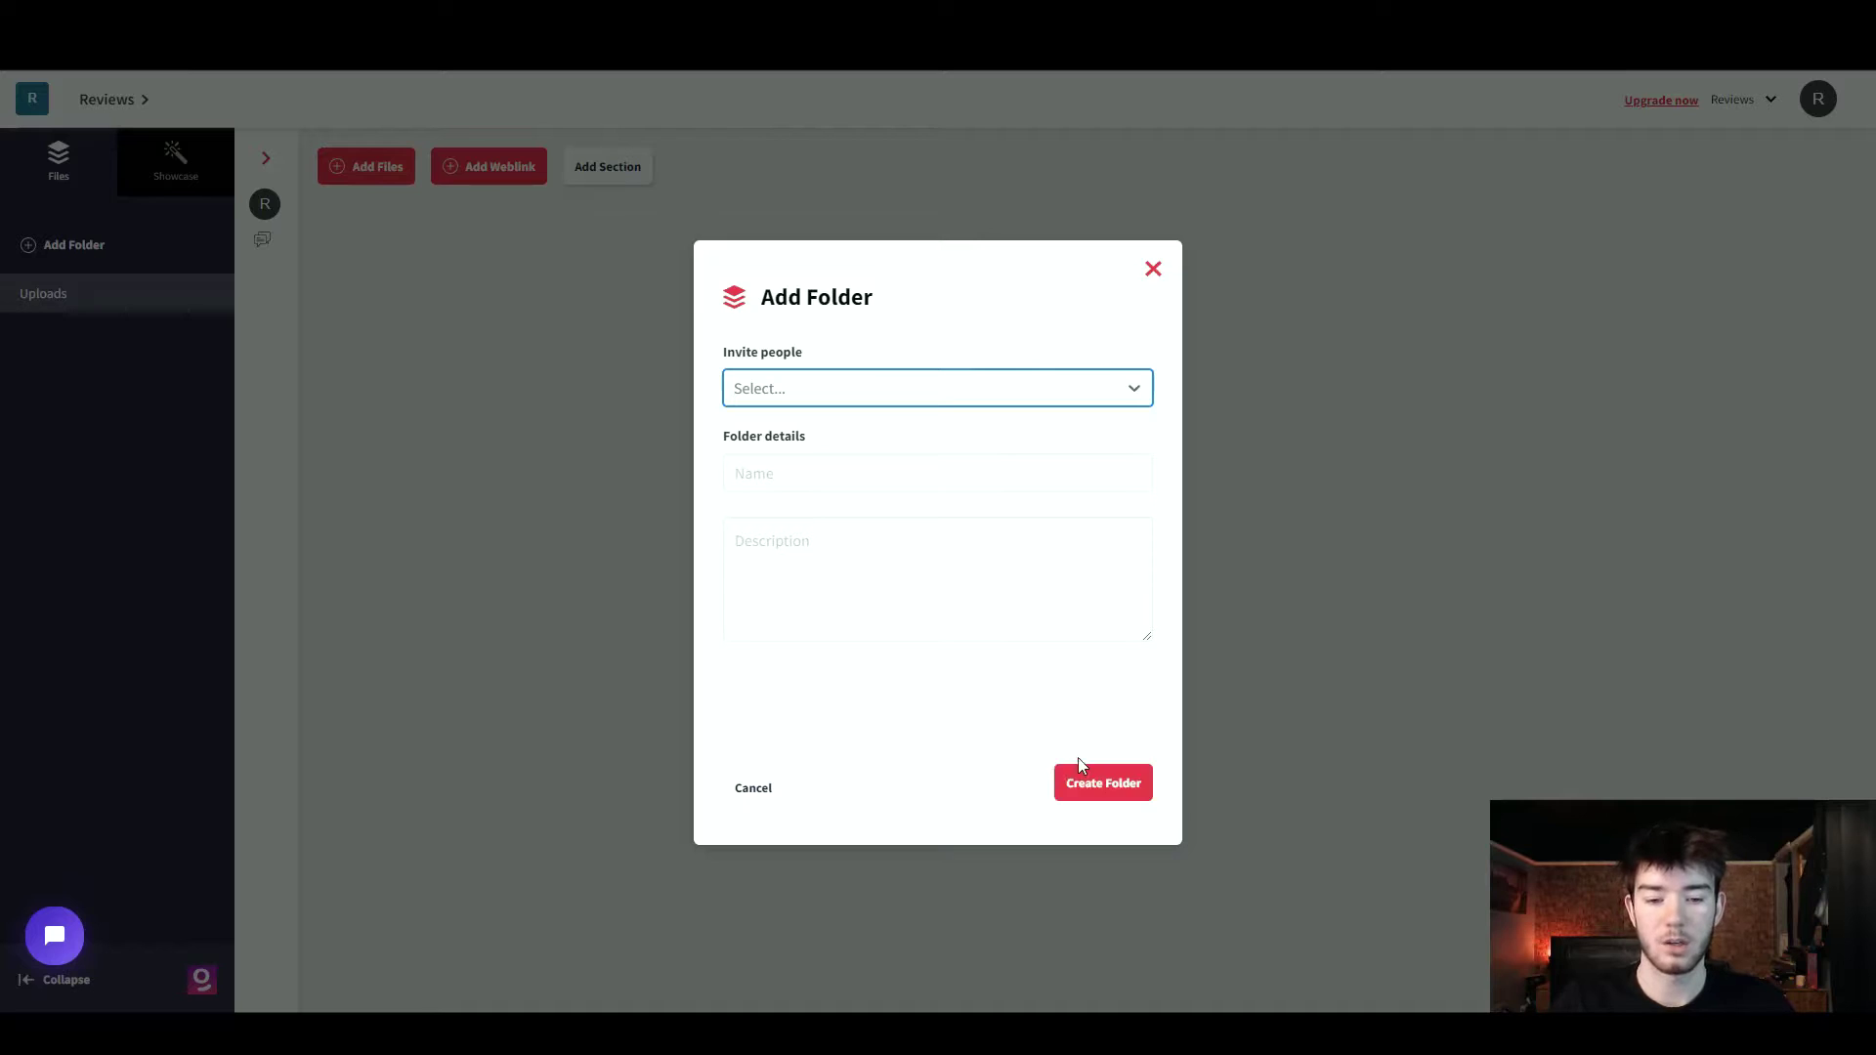
left_click(800, 482)
type("Folder1")
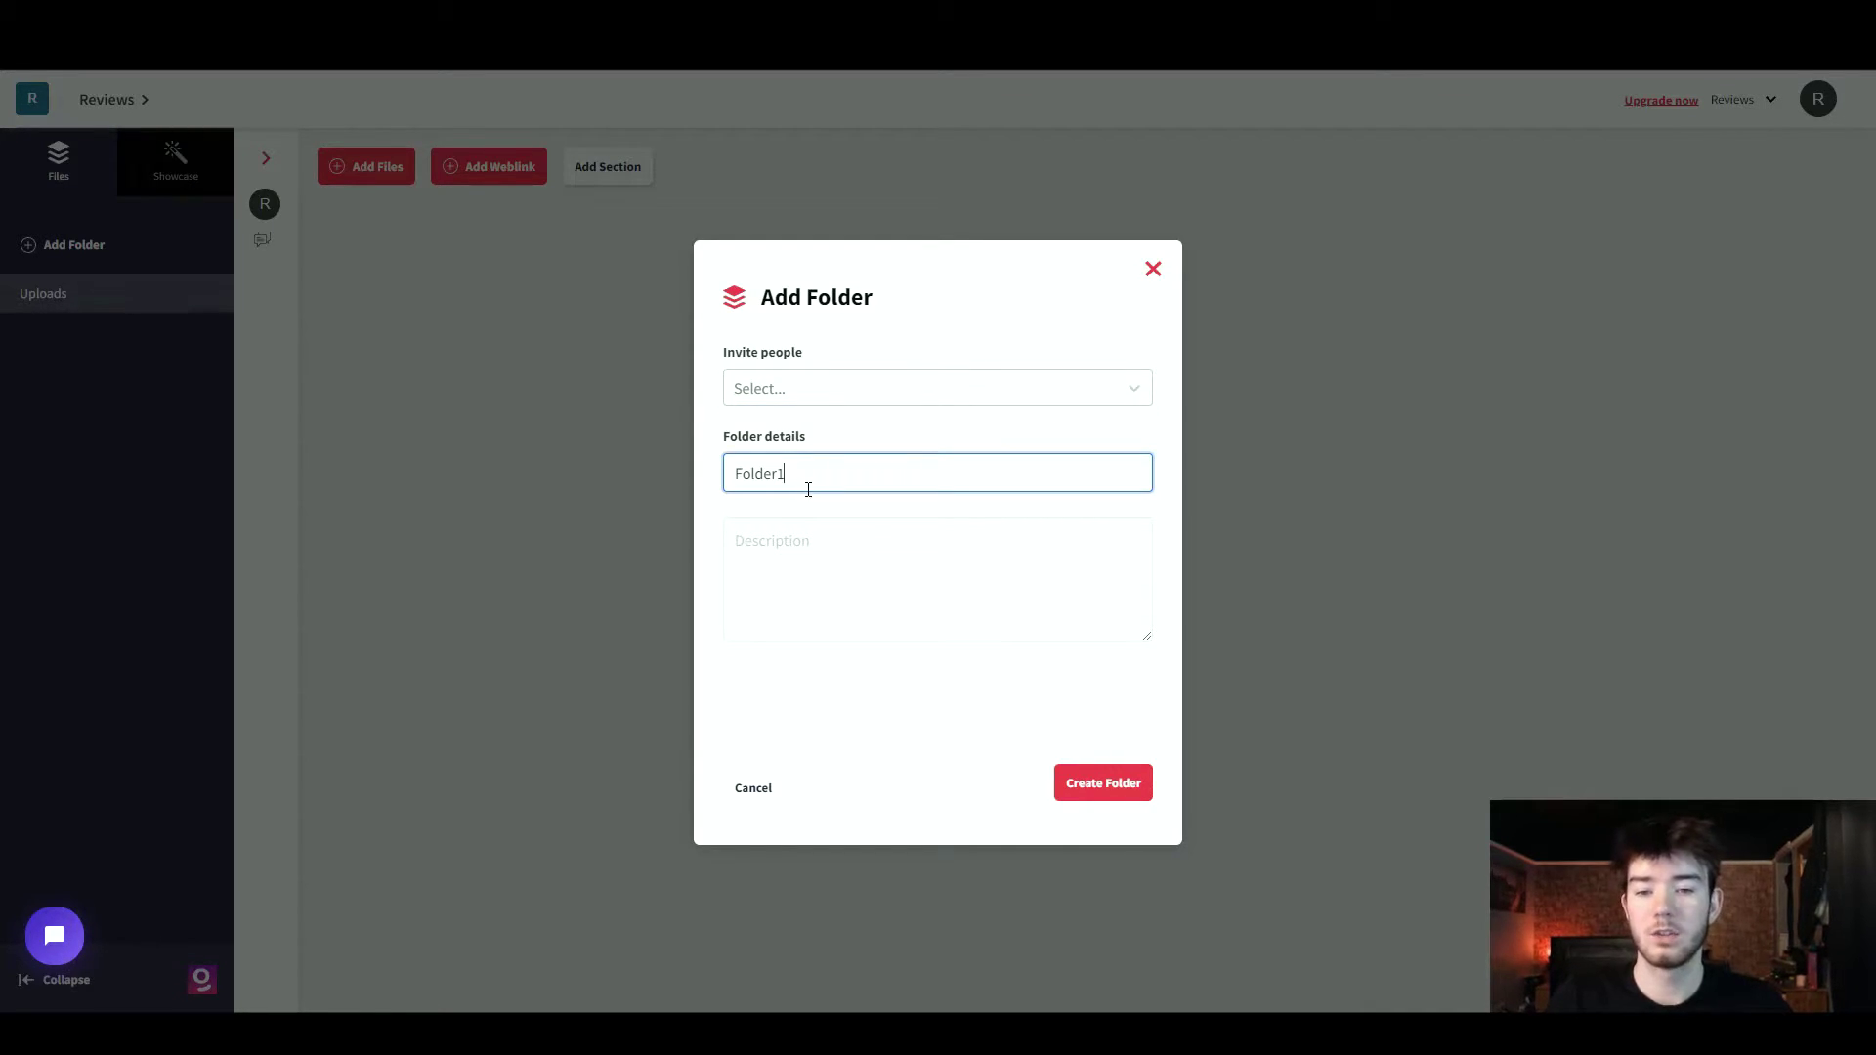
left_click(824, 526)
type("Folder1")
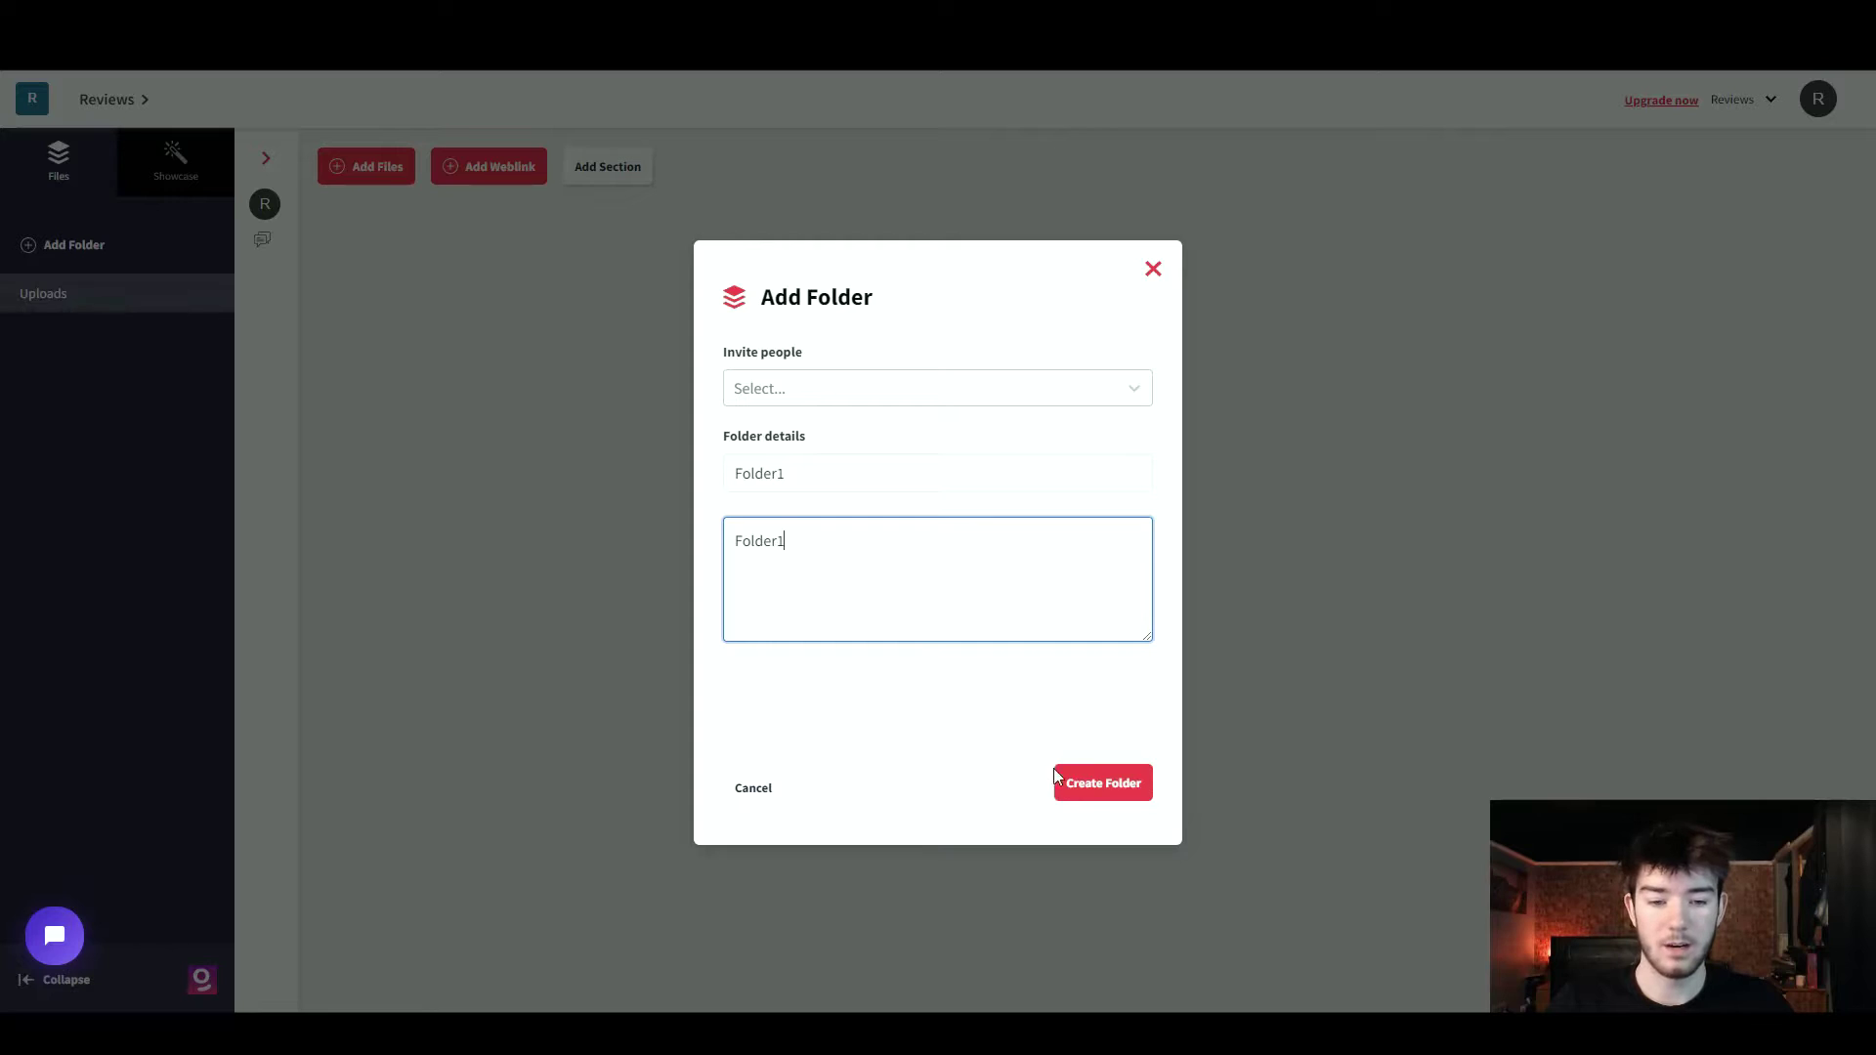
left_click(1104, 794)
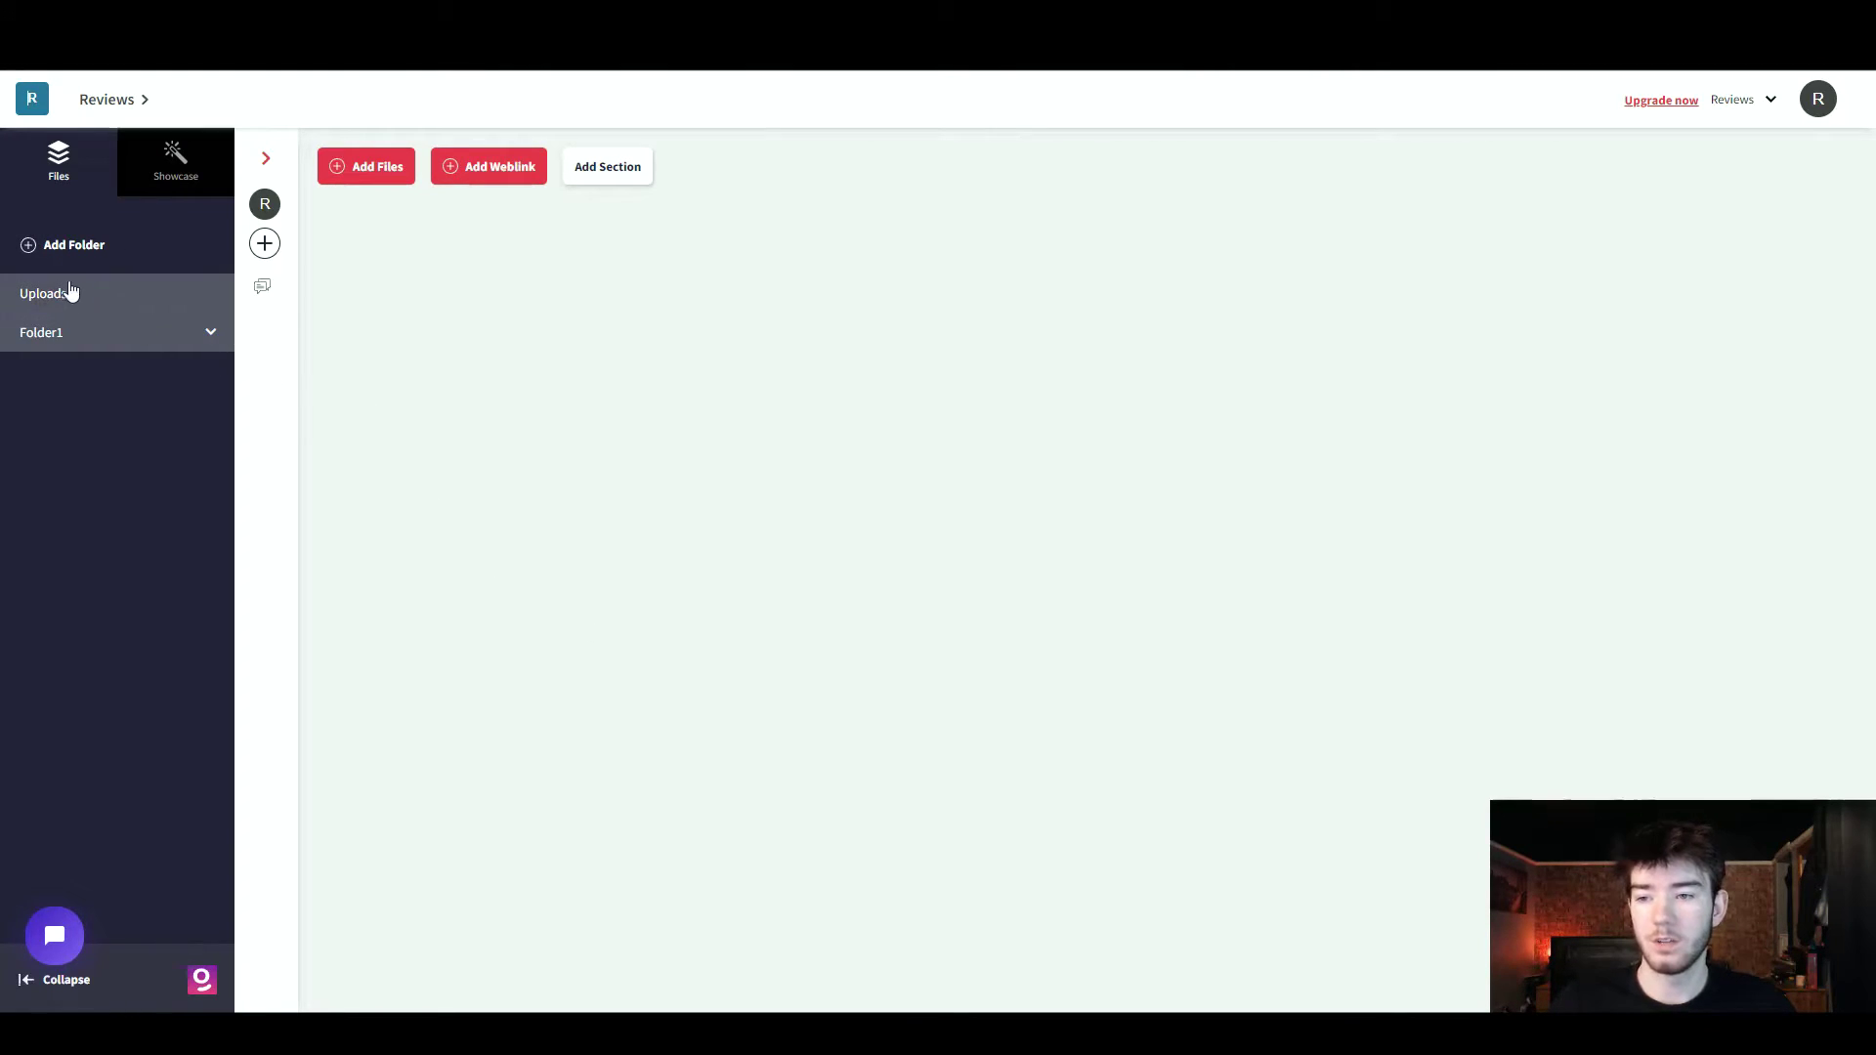
Select Folder1 in the sidebar and bring up its Add Files upload dialog.
left_click(210, 341)
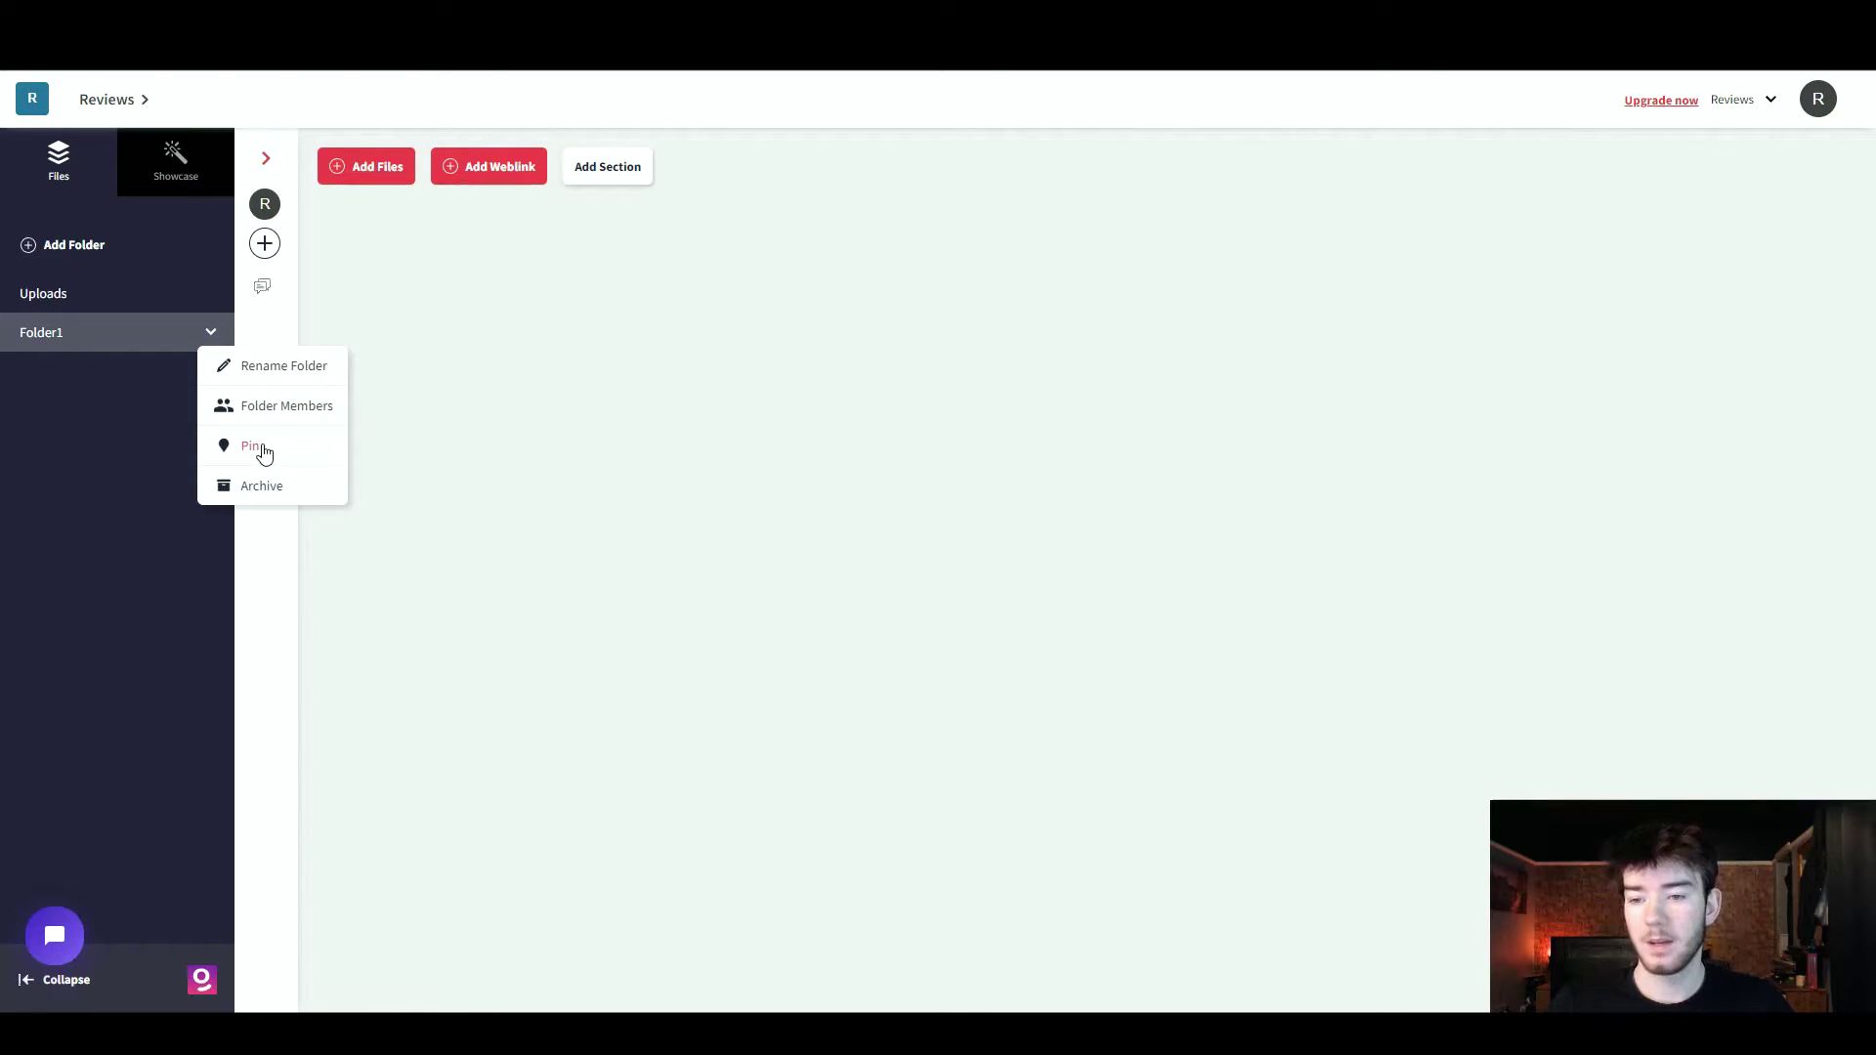
left_click(102, 489)
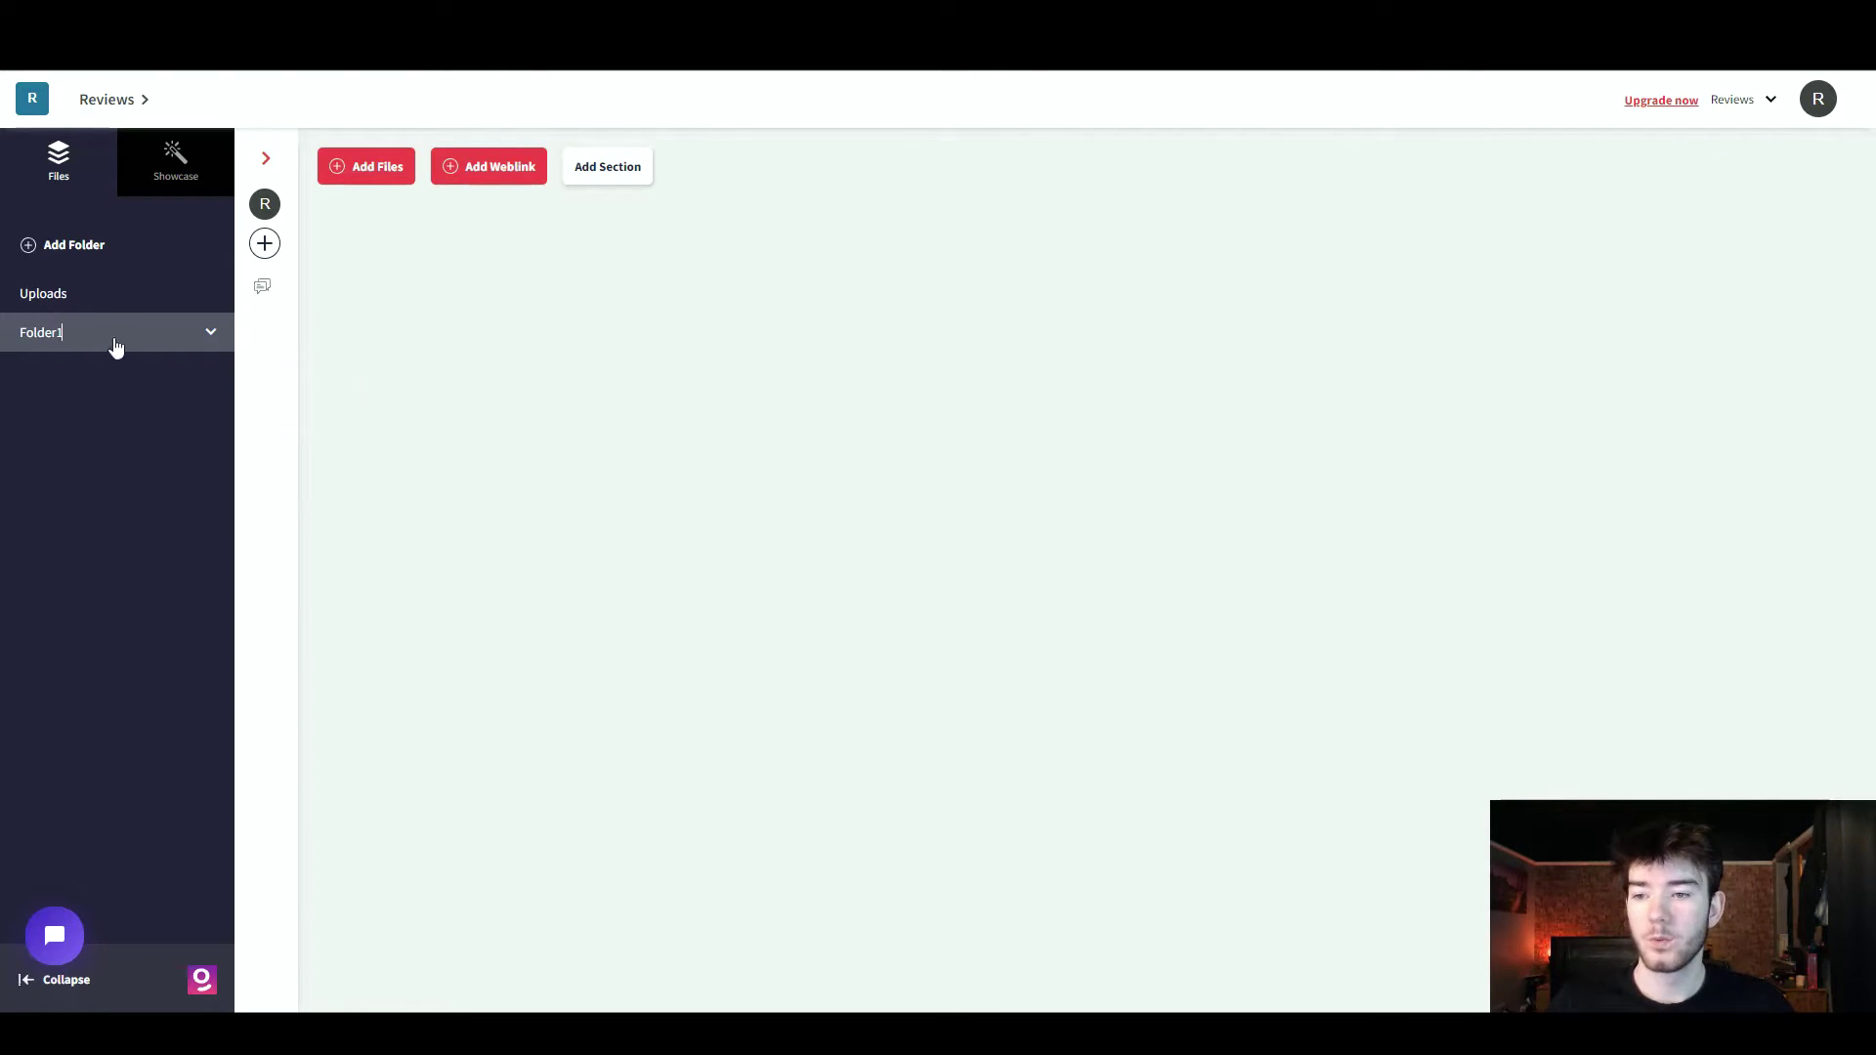
left_click(76, 296)
left_click(87, 334)
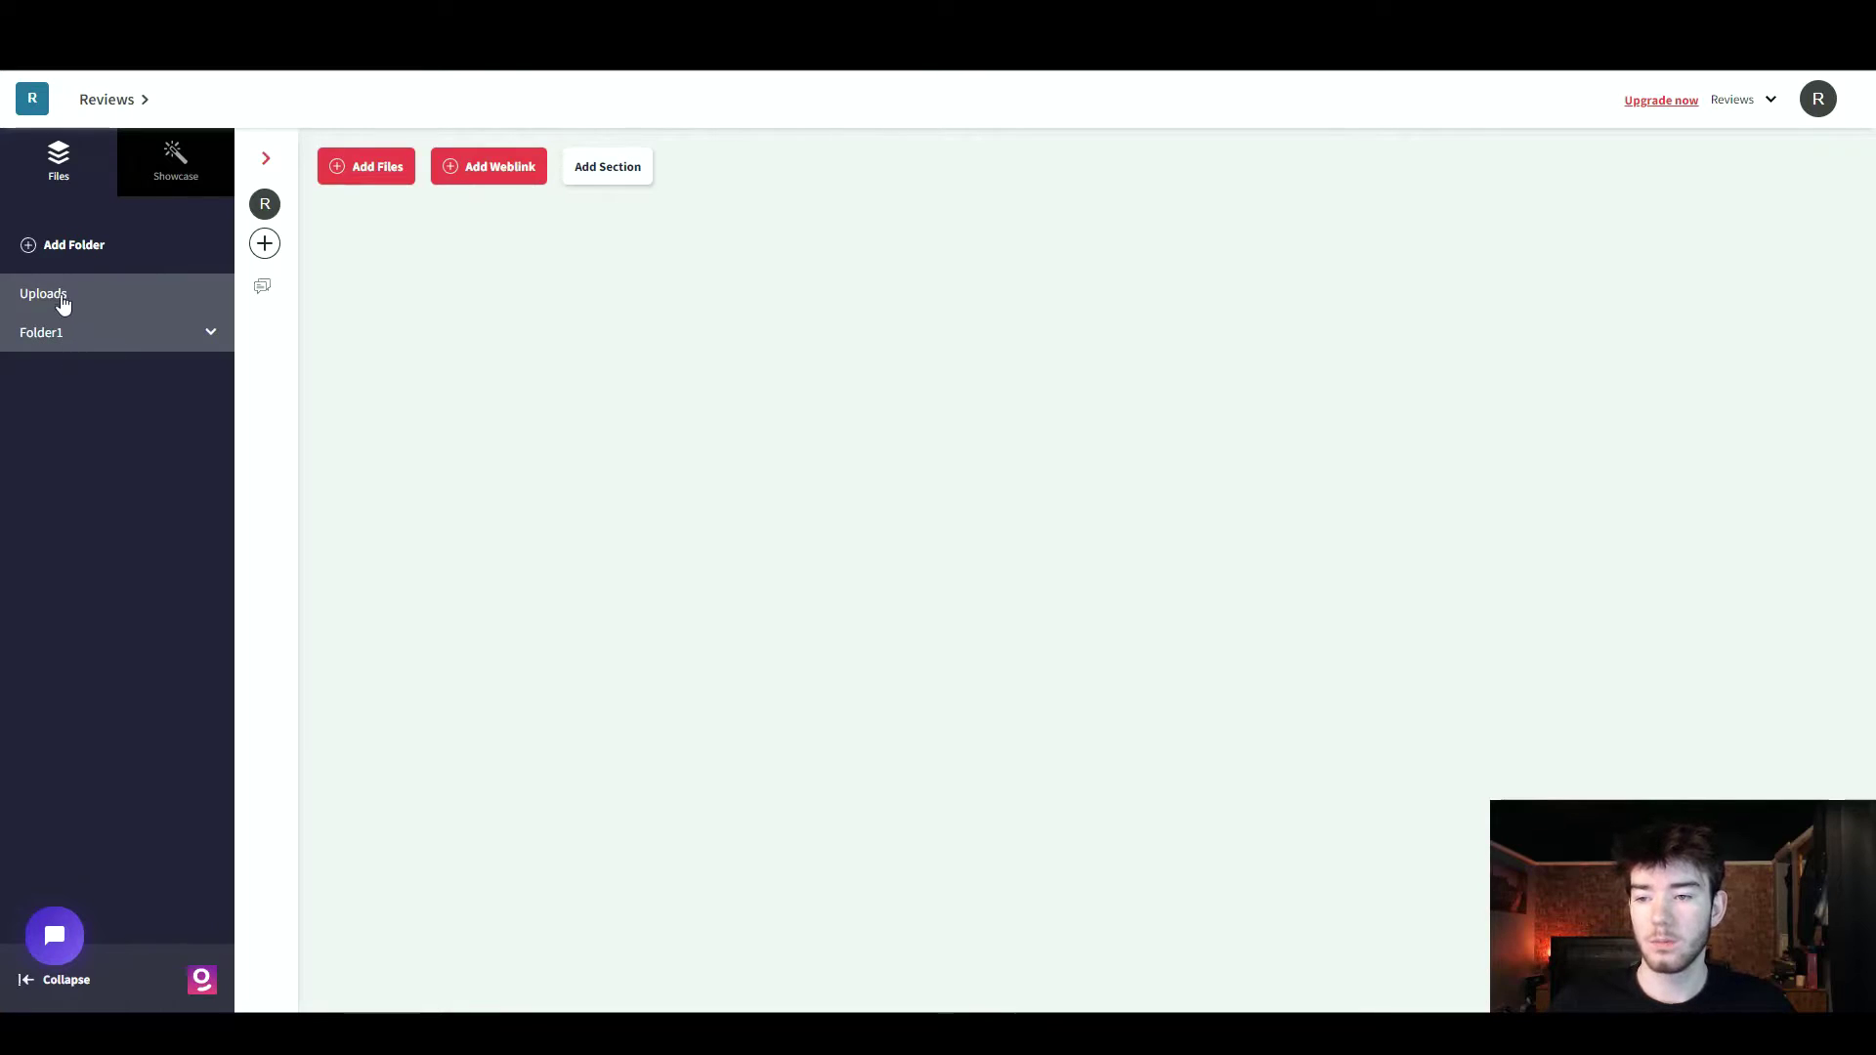
left_click(373, 169)
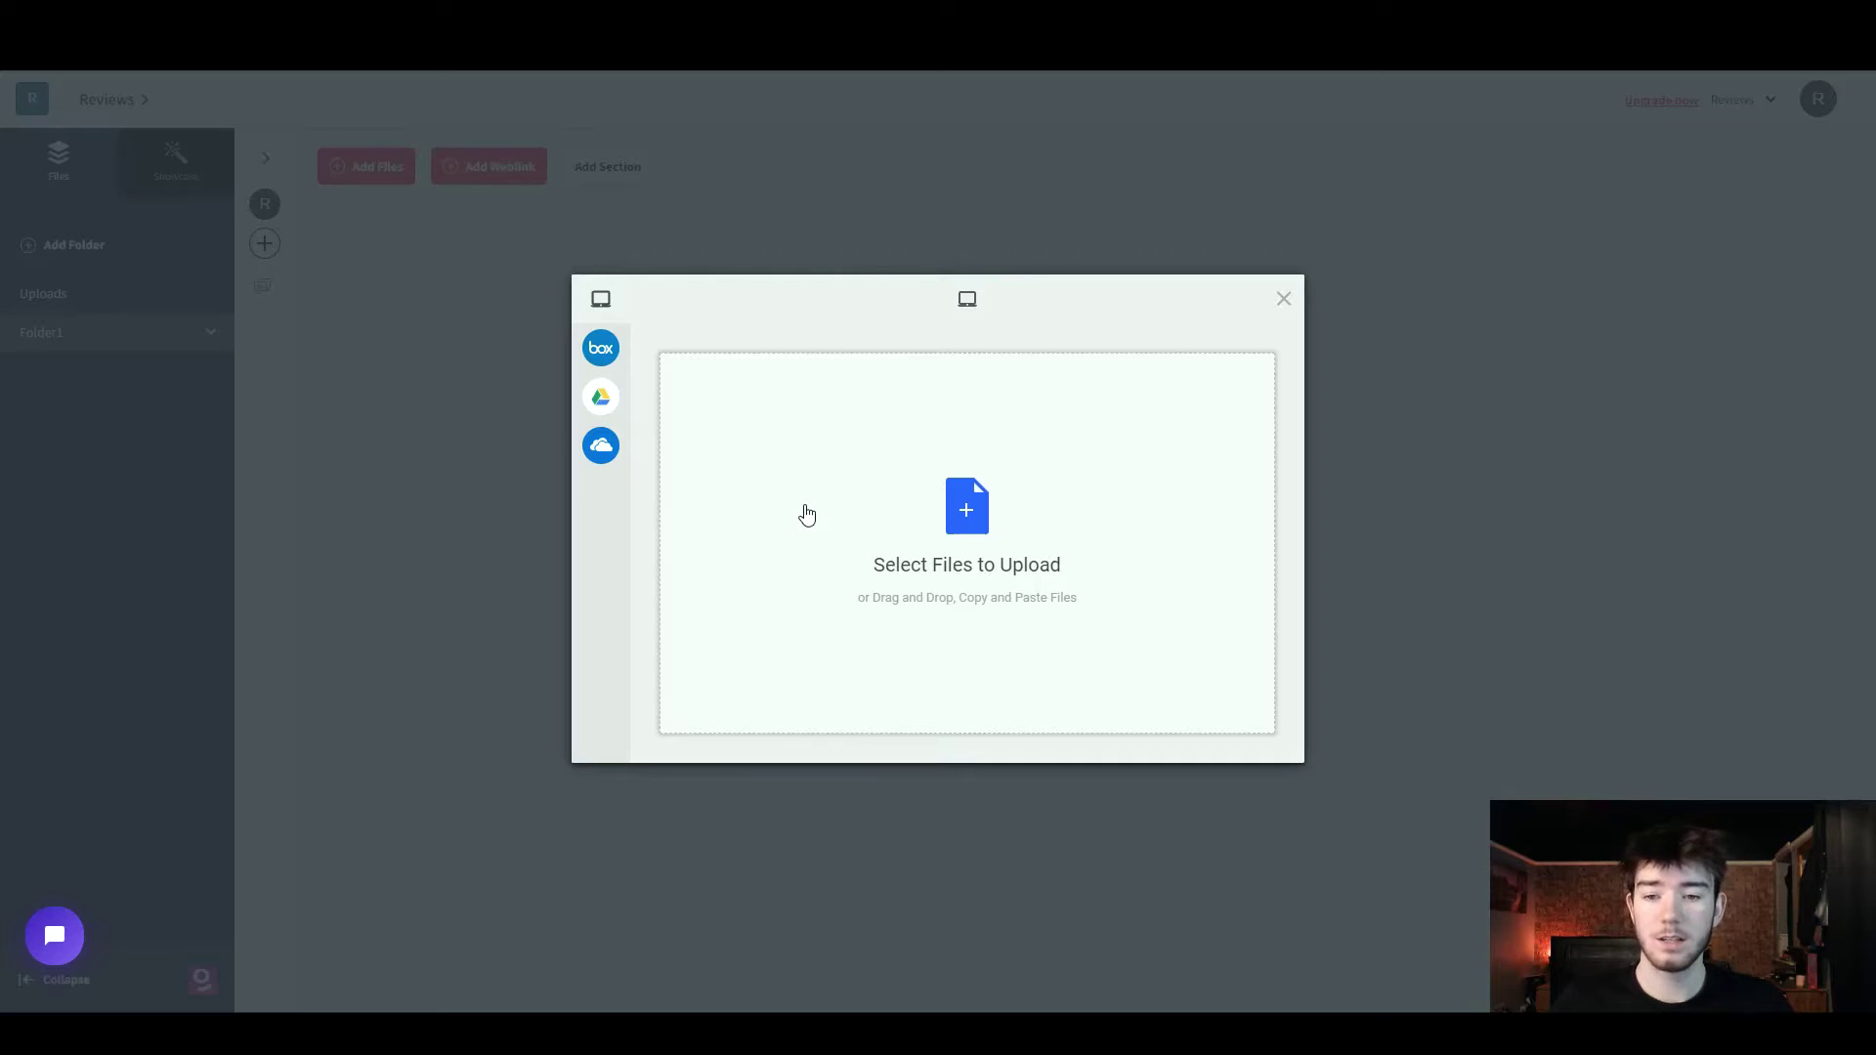
Paste 2022-10-29_13-58-42.mp4 into the upload dialog from My Device and upload it.
mouse_move(601, 356)
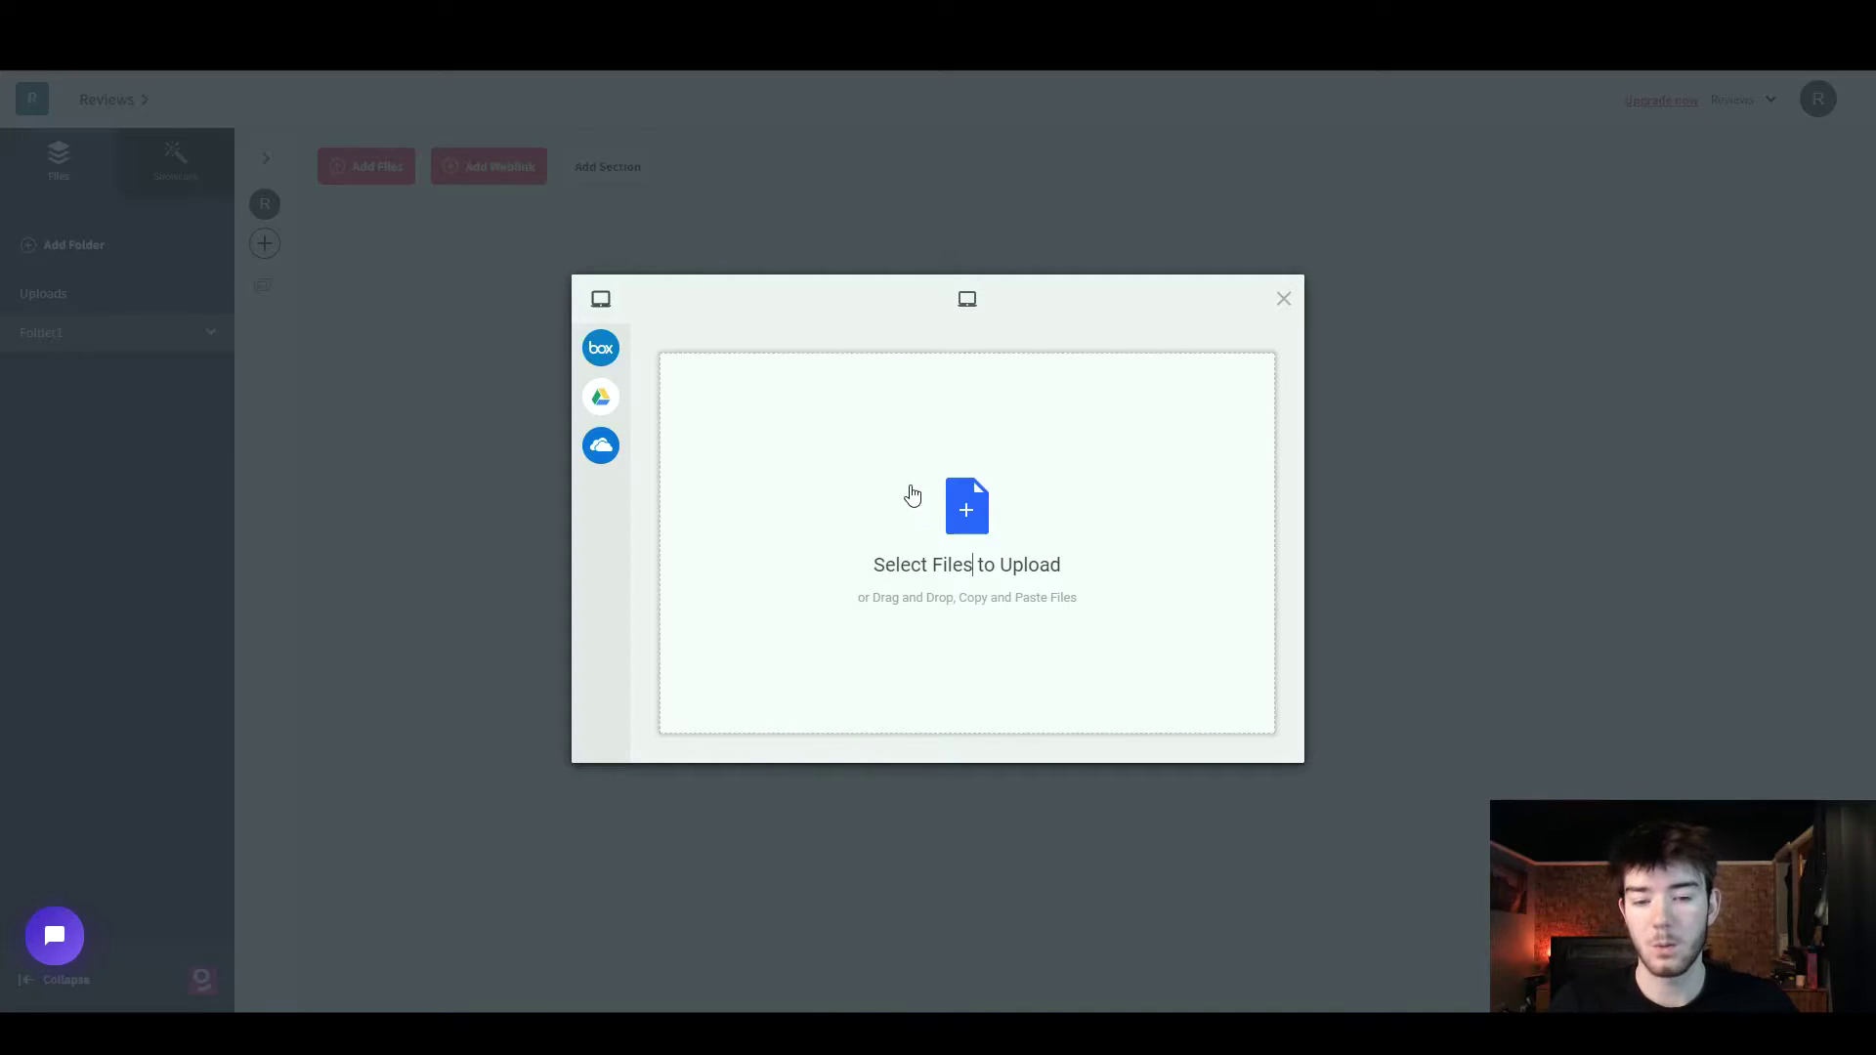
key("ctrl+v")
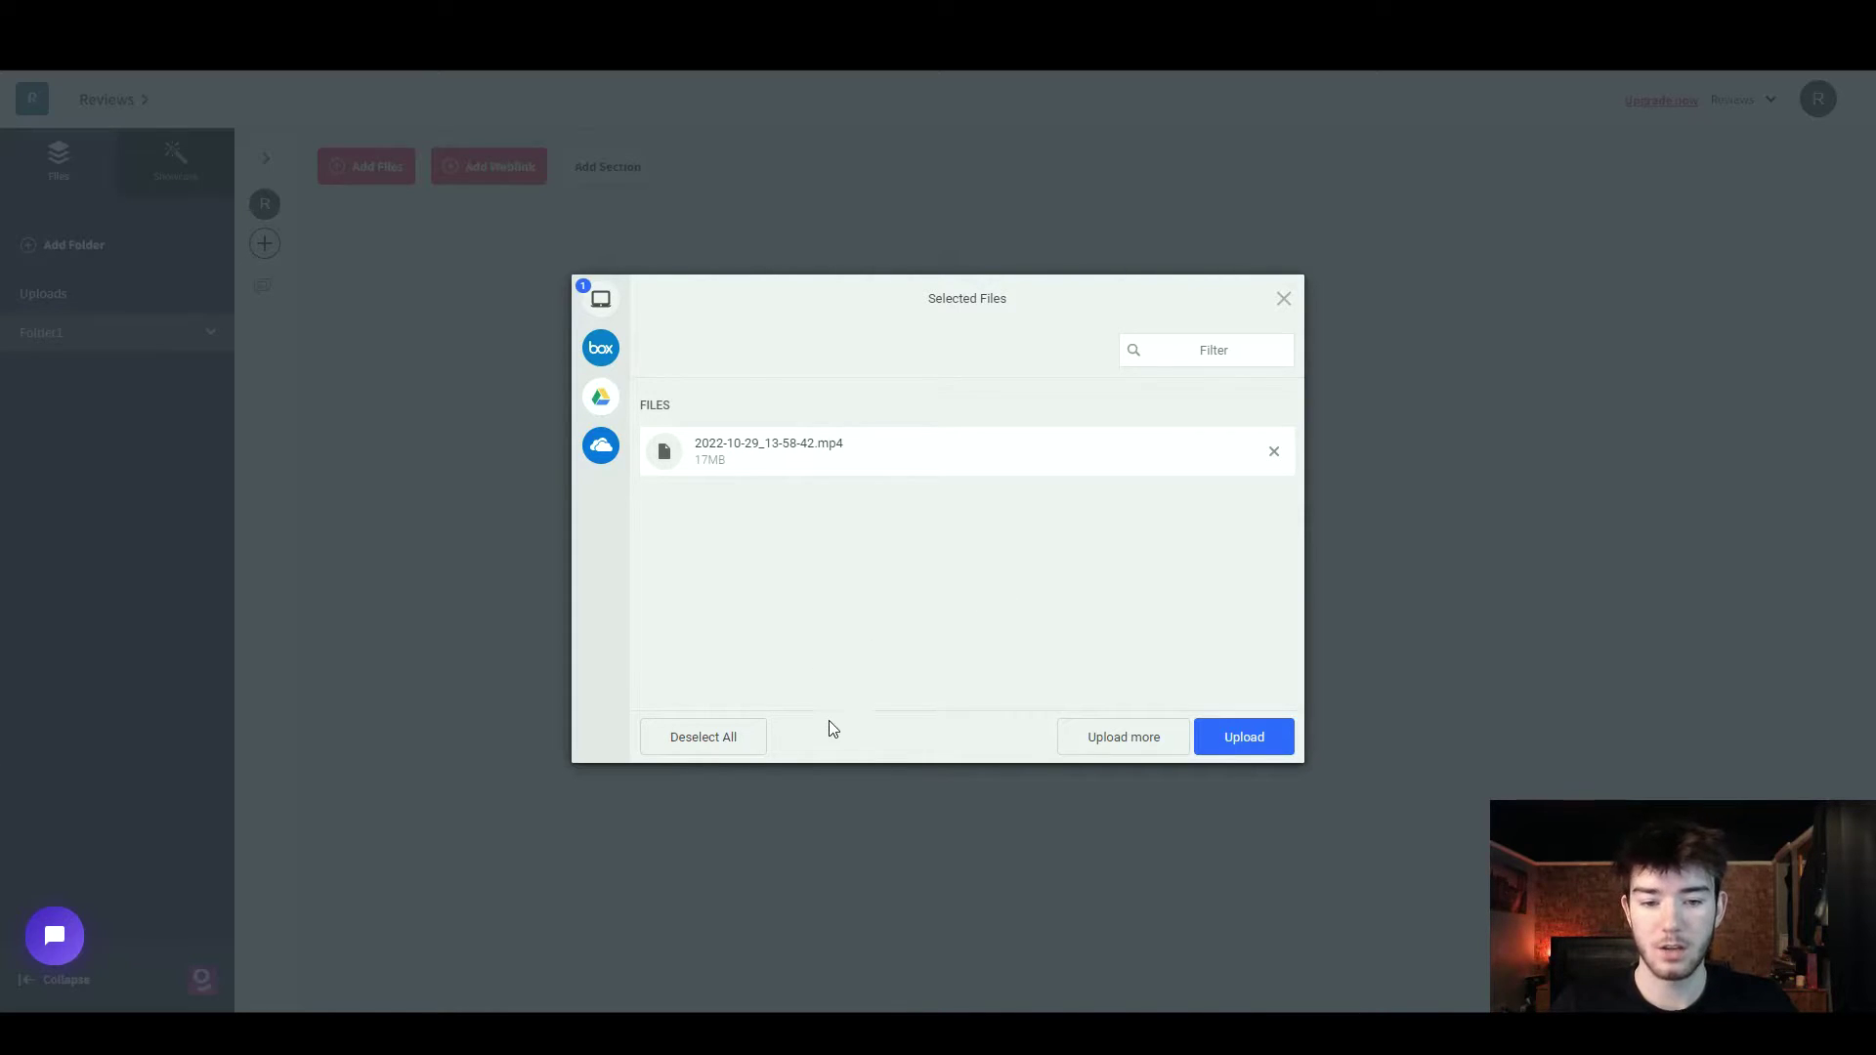
left_click(1257, 741)
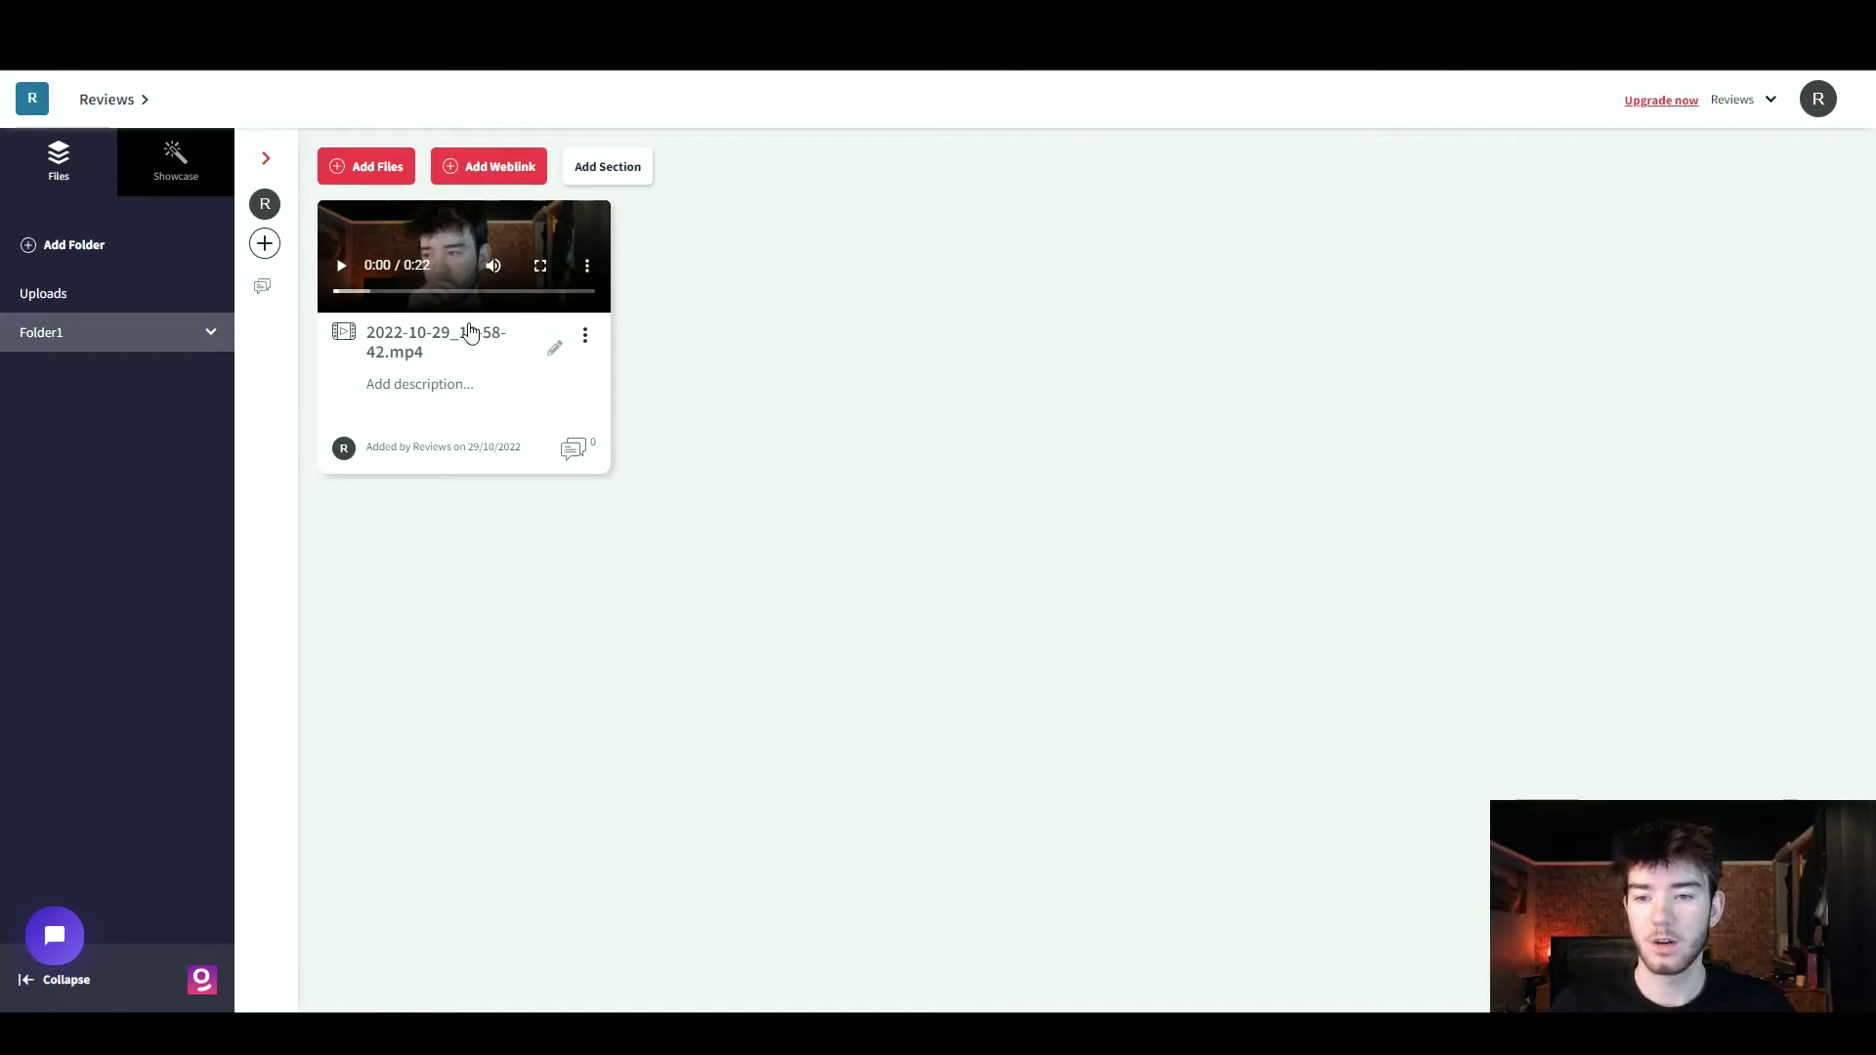
Replace the video's filename with 'Intro' and save, leaving its other options unchanged.
left_click(555, 350)
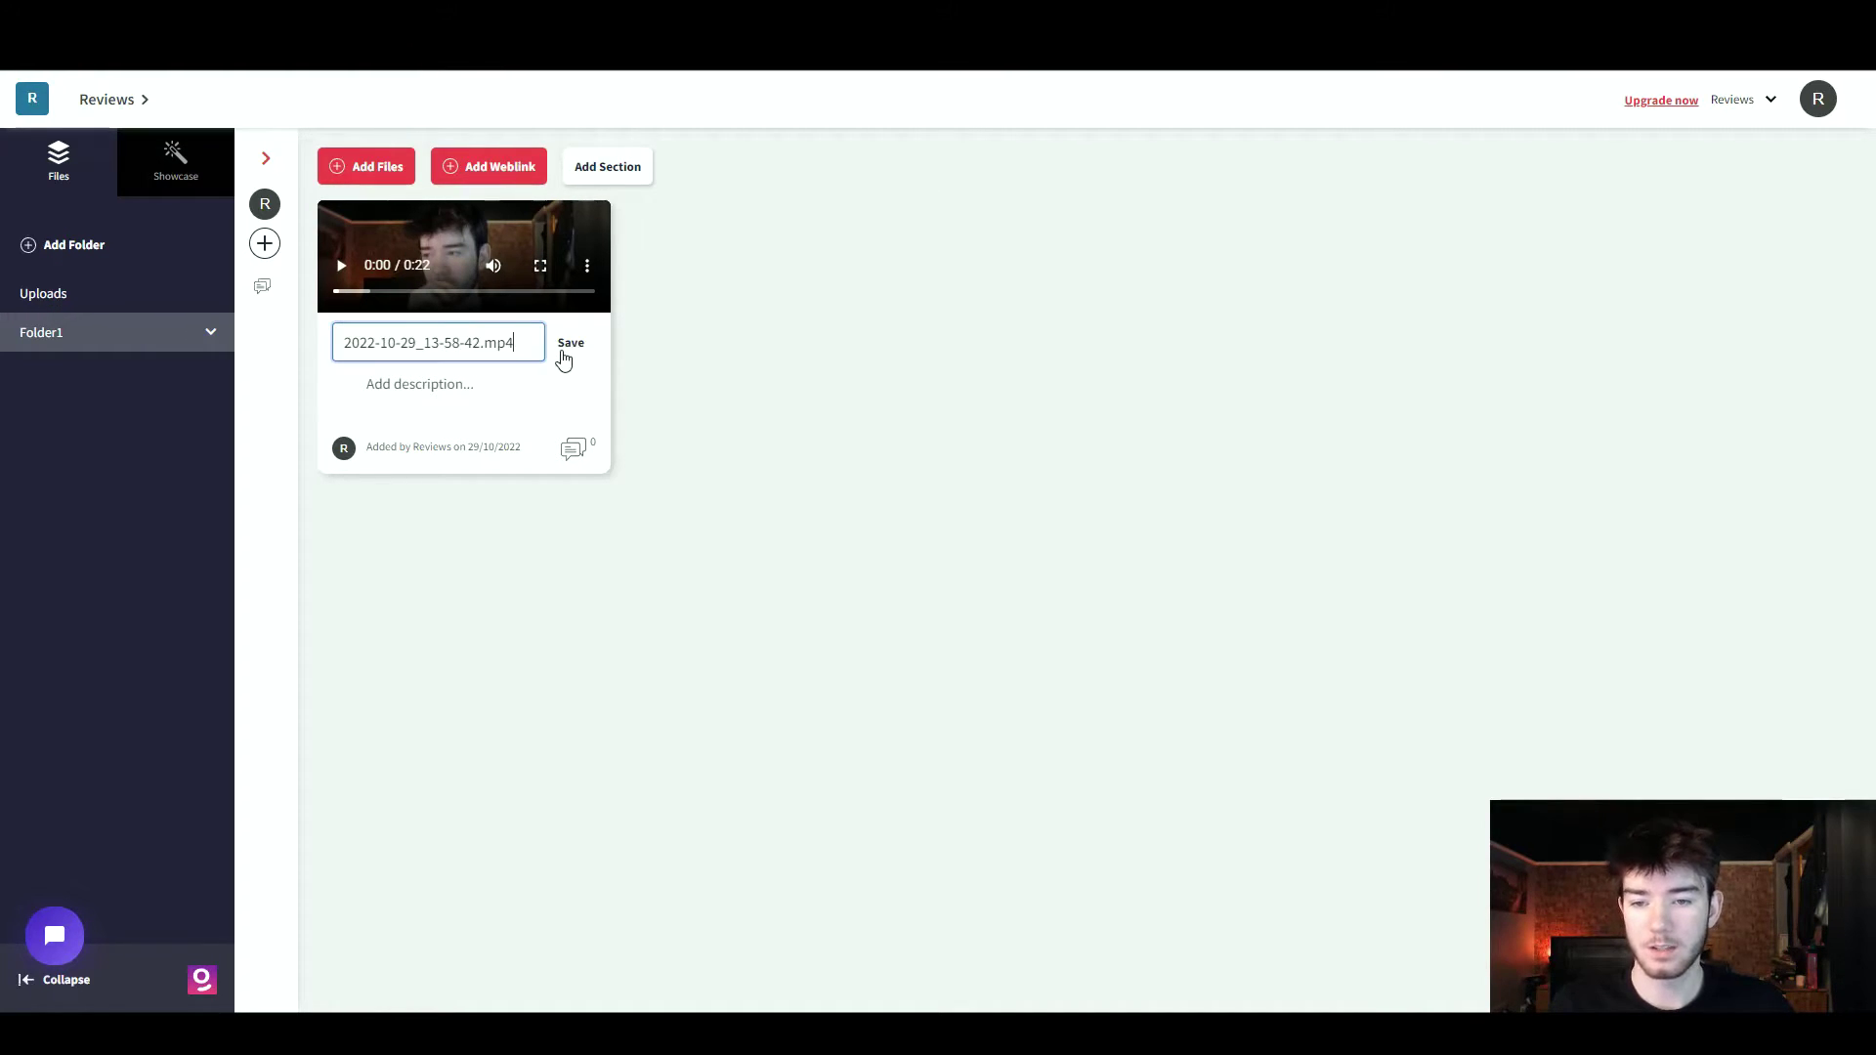
key("ctrl+a")
type("Intro")
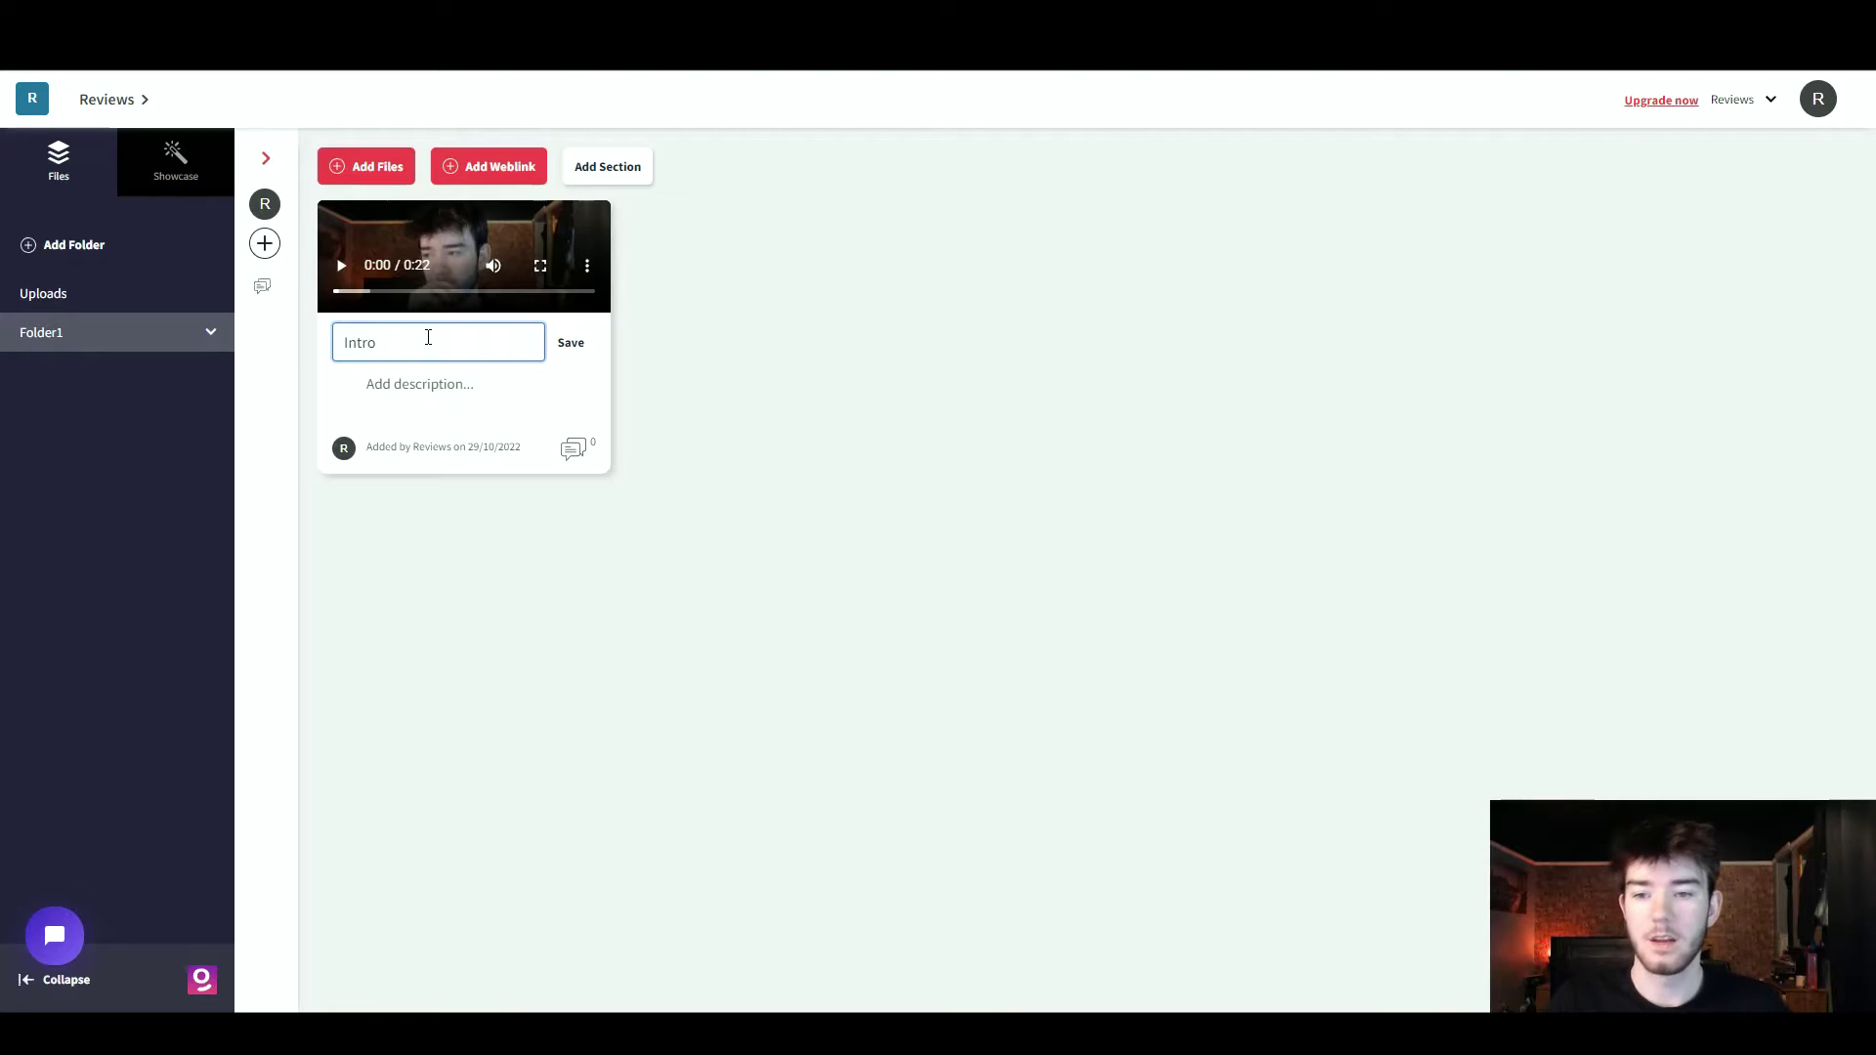
left_click(565, 352)
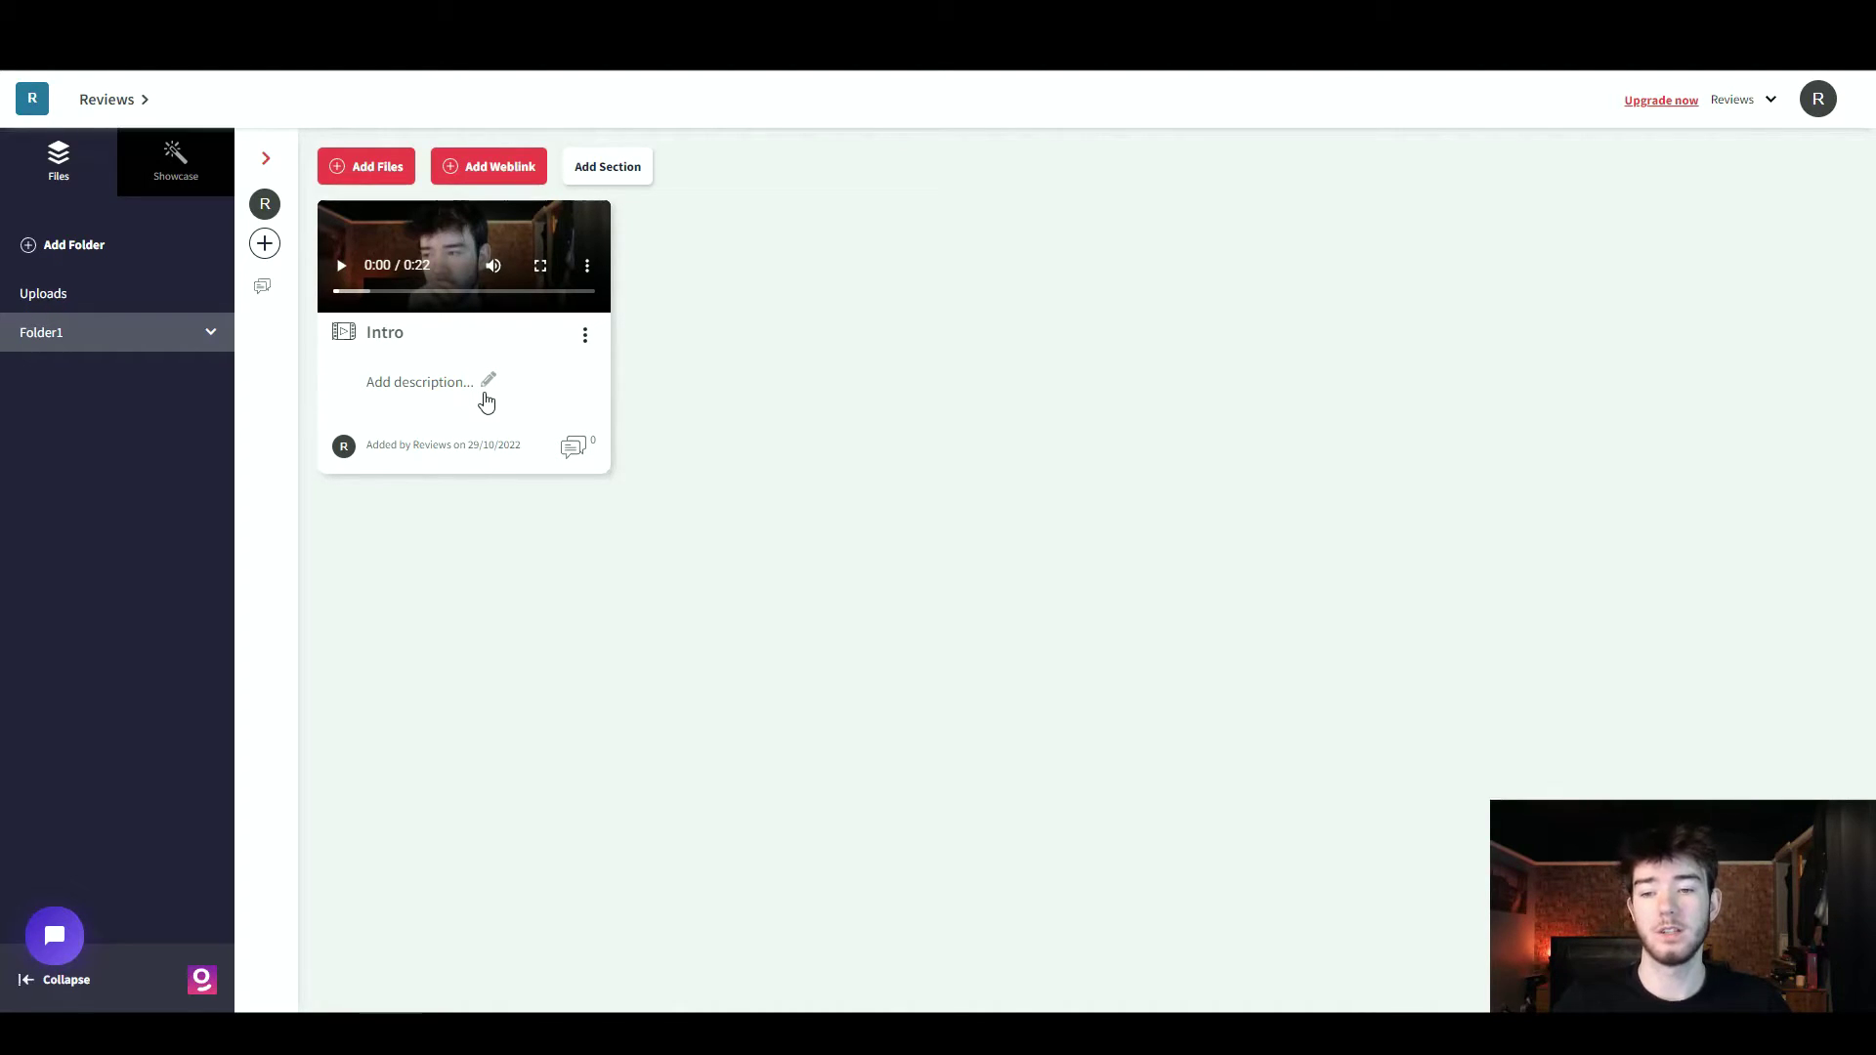
left_click(585, 336)
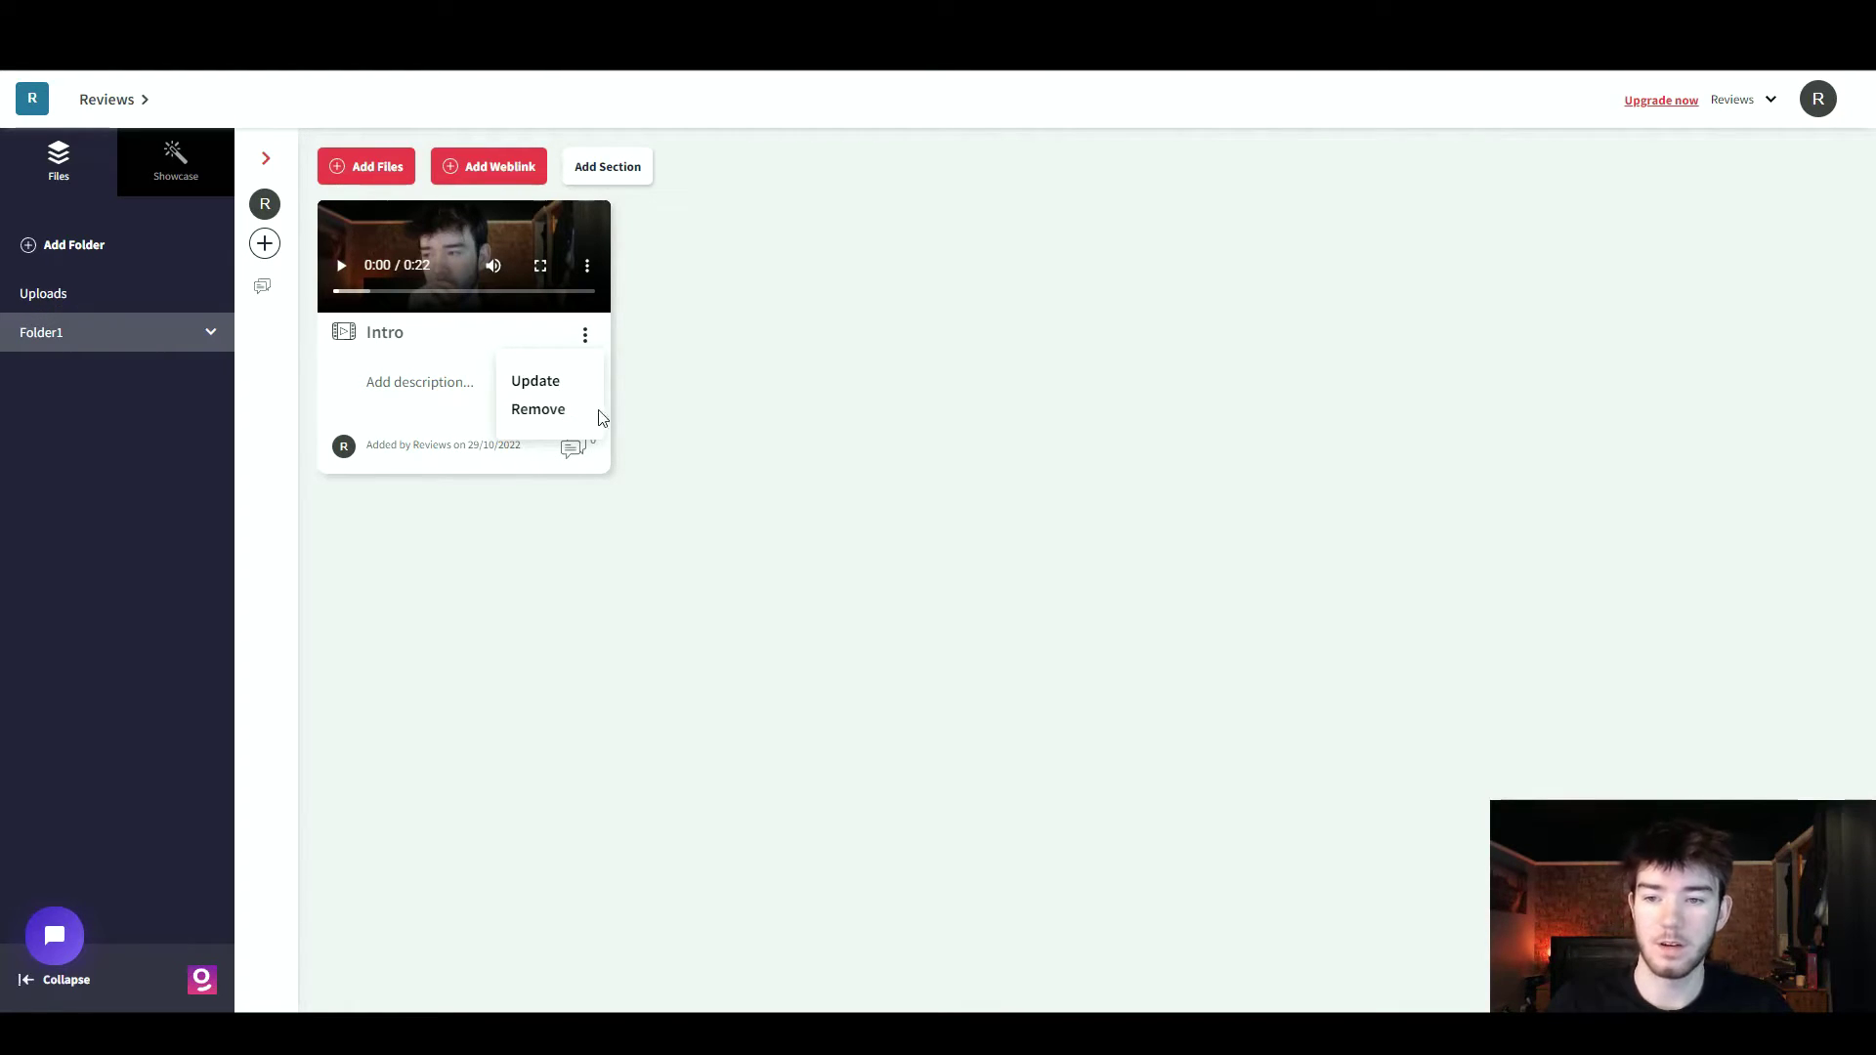
left_click(445, 597)
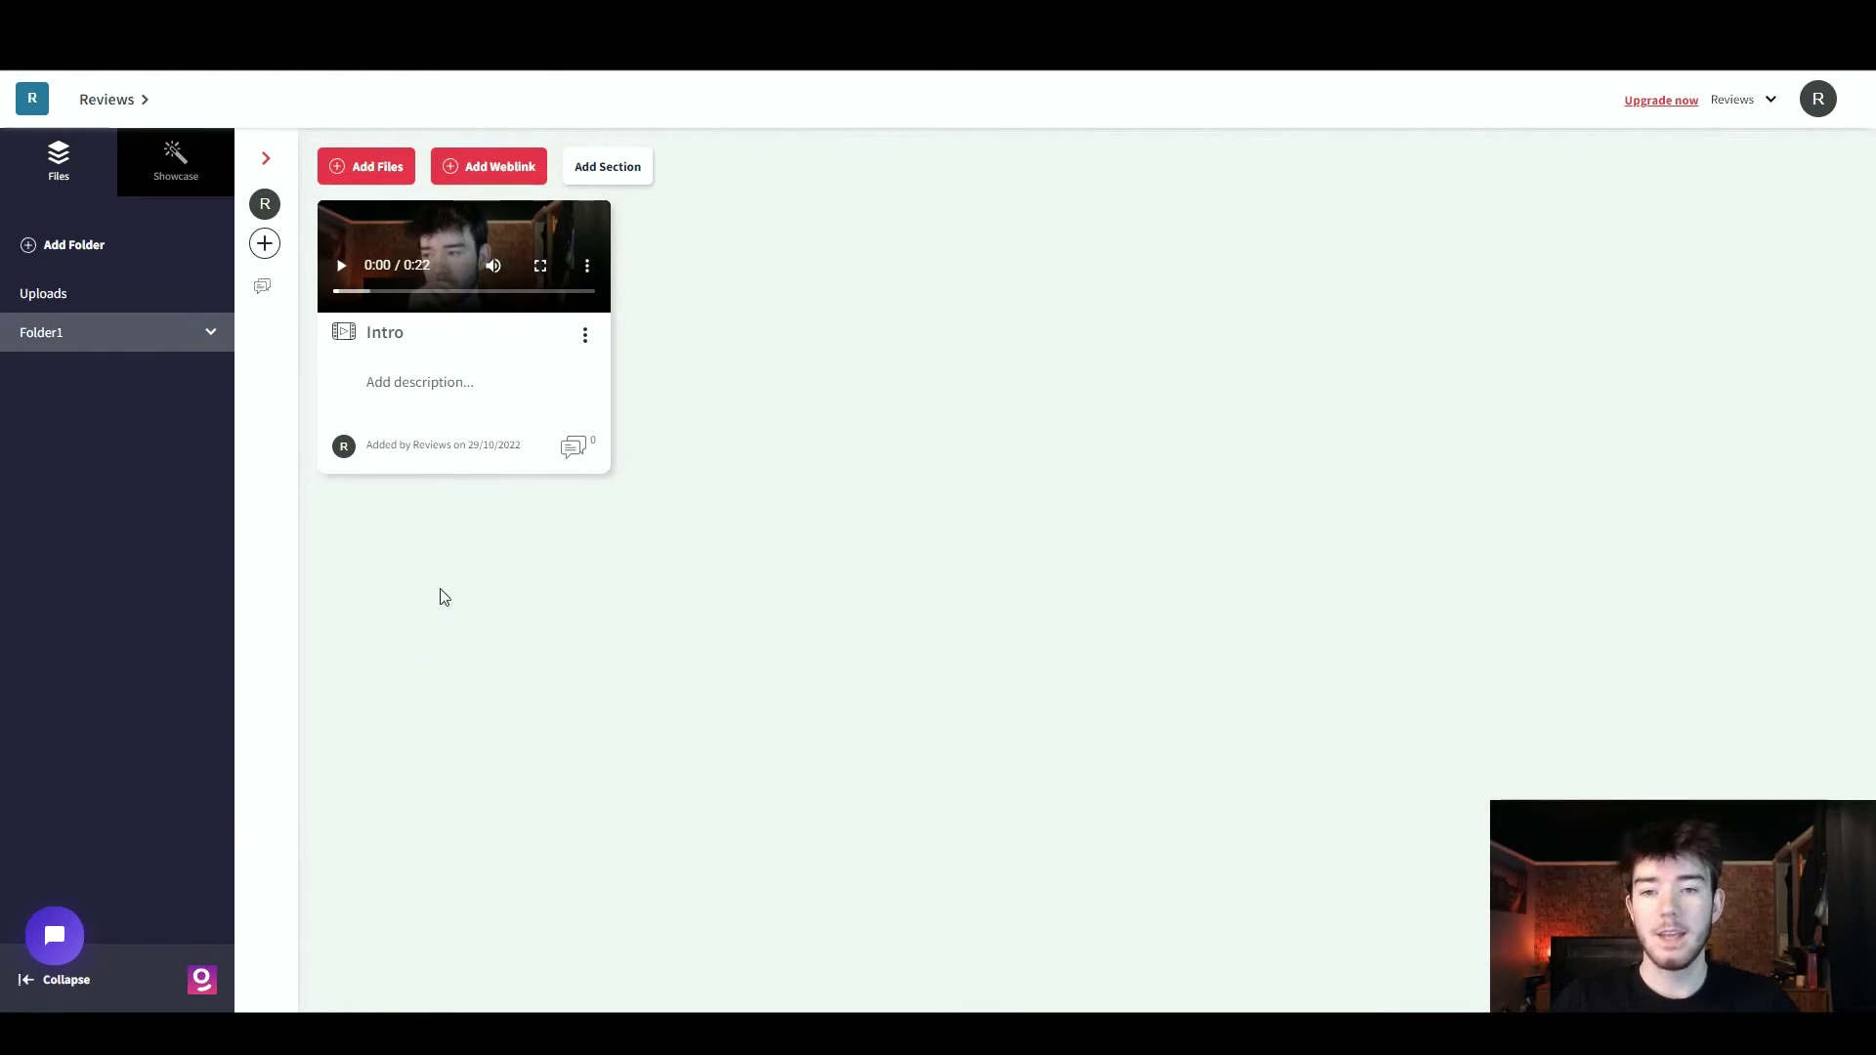
left_click(477, 172)
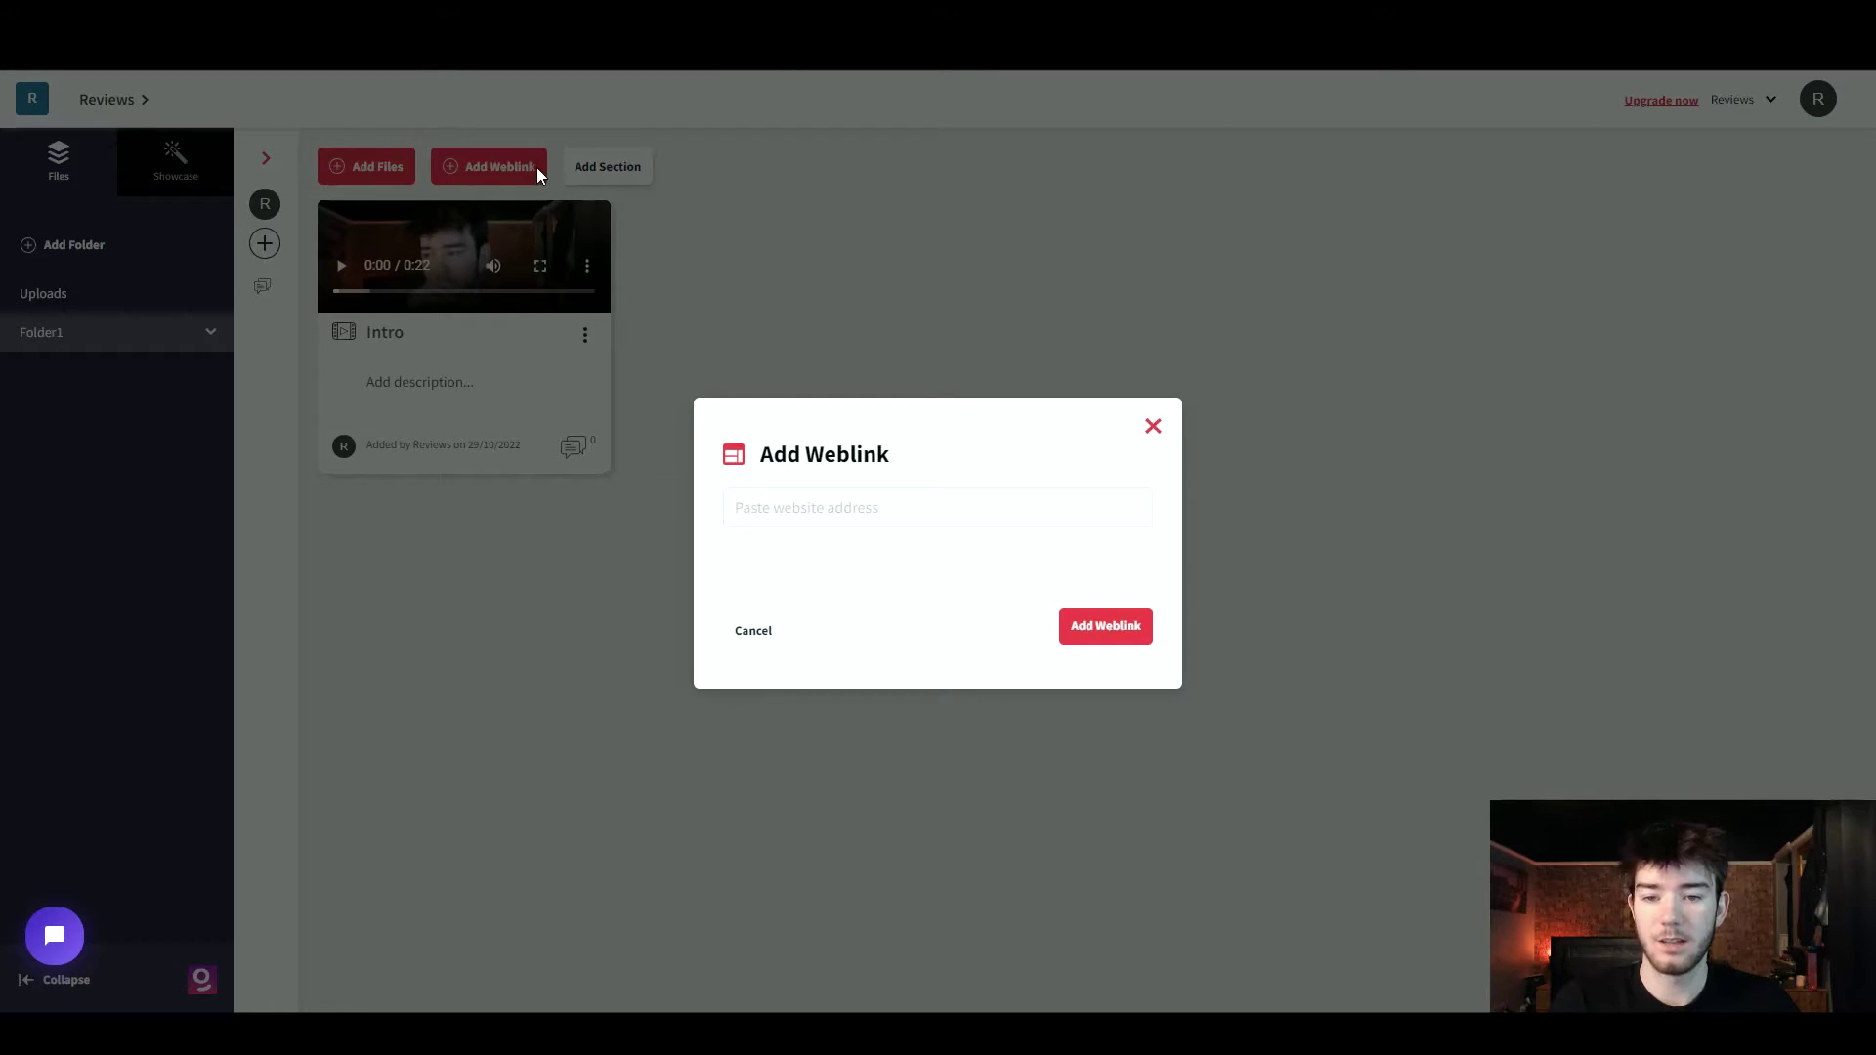
left_click(838, 520)
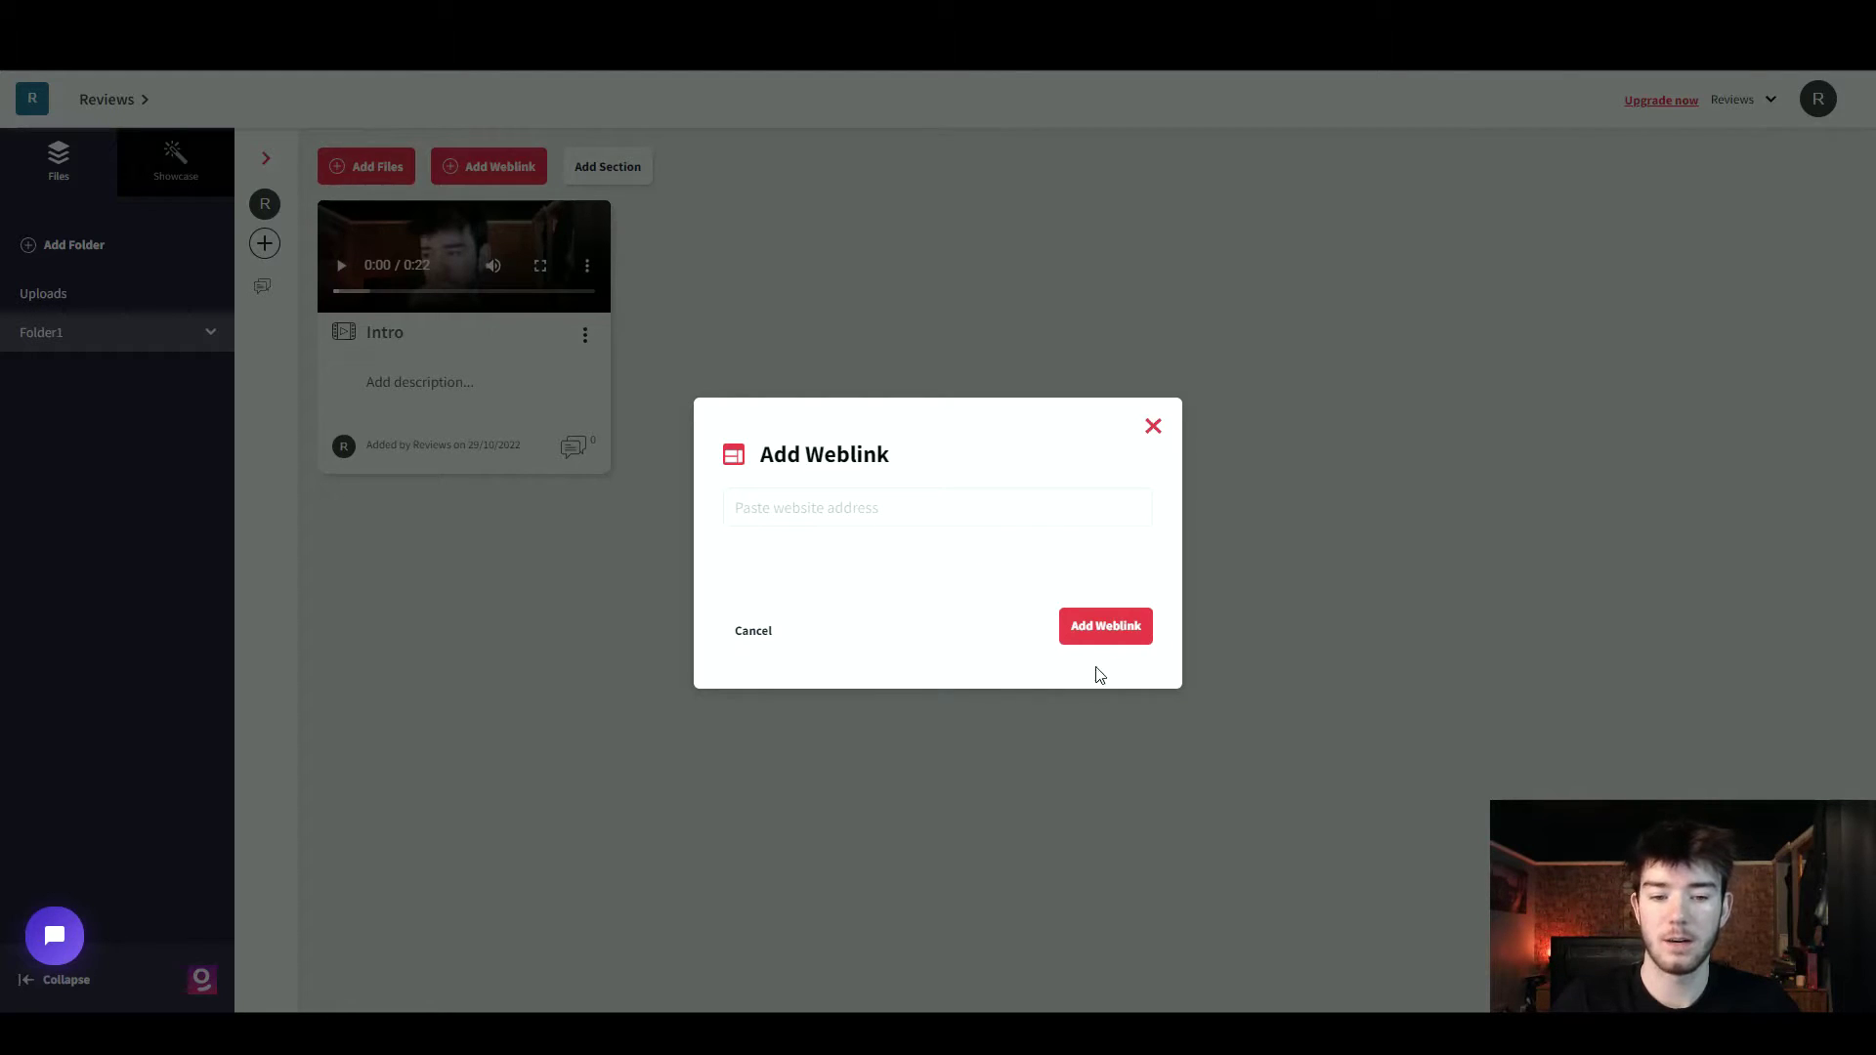
left_click(1153, 426)
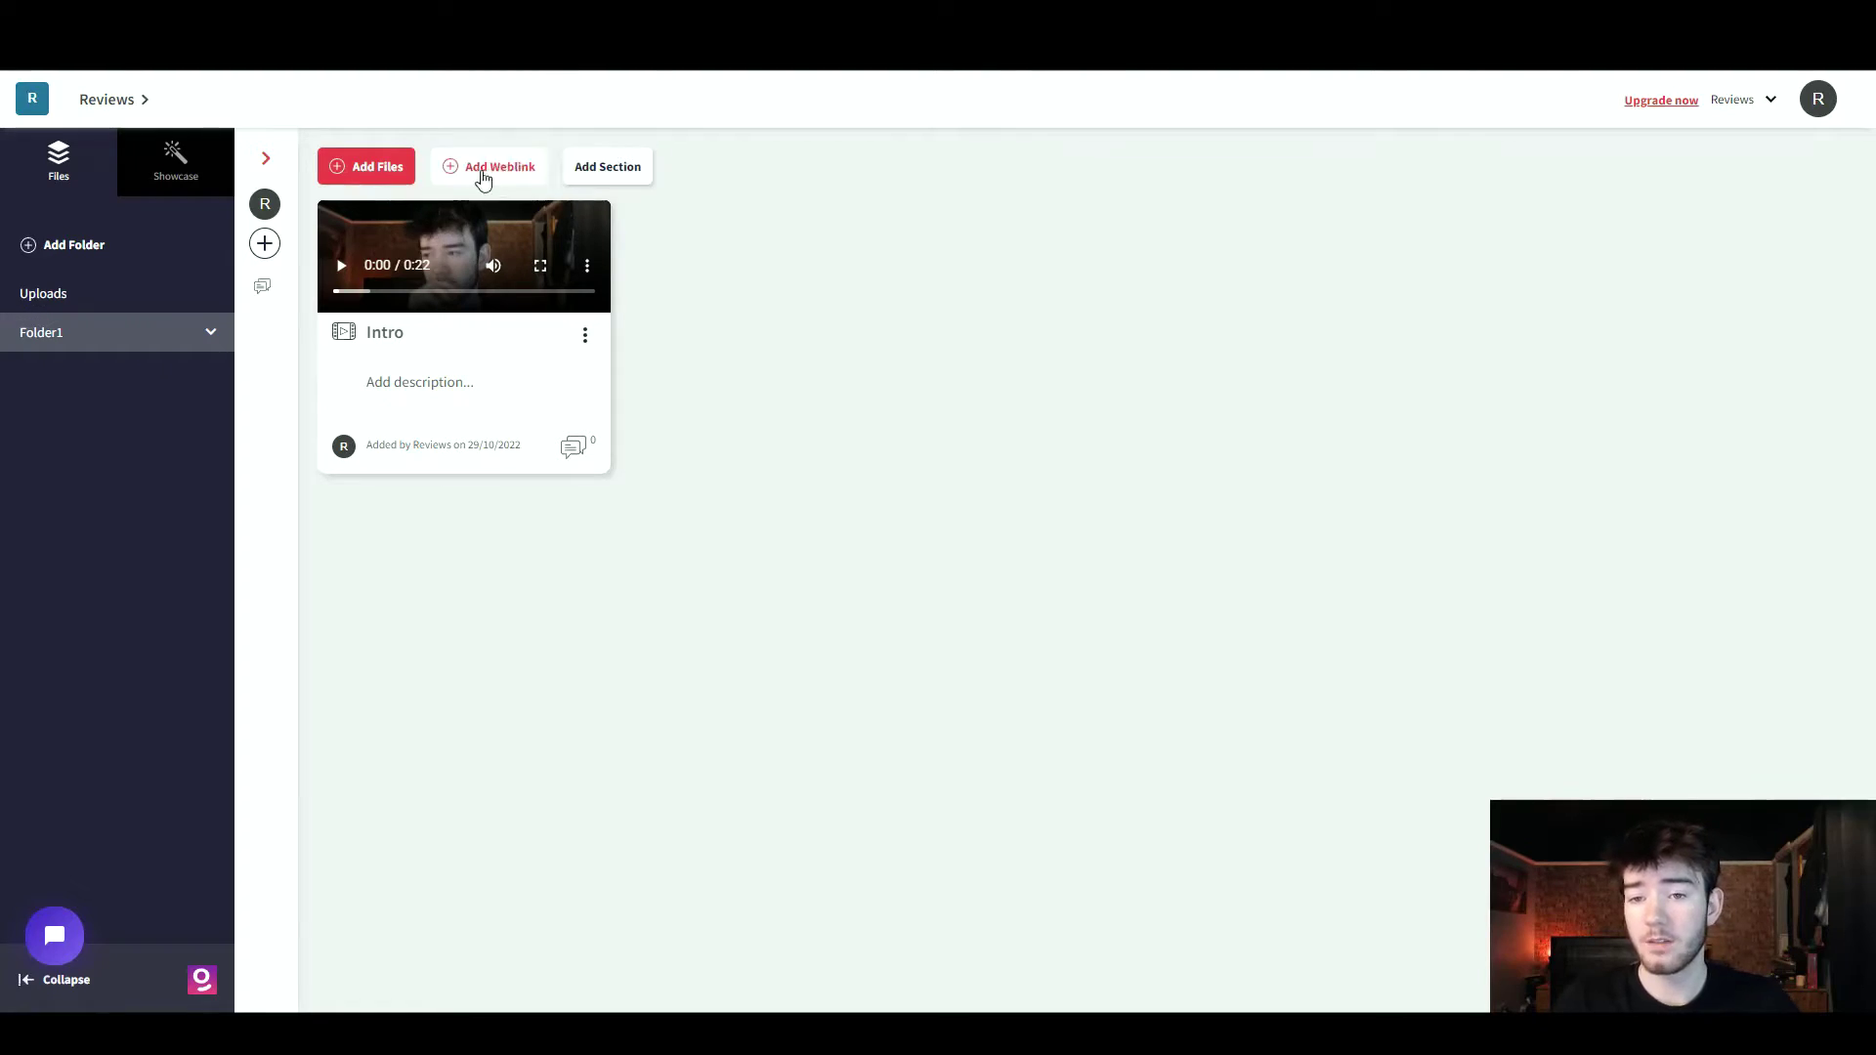
Create a new Folder1 section titled 'File2' via Add Section.
left_click(611, 173)
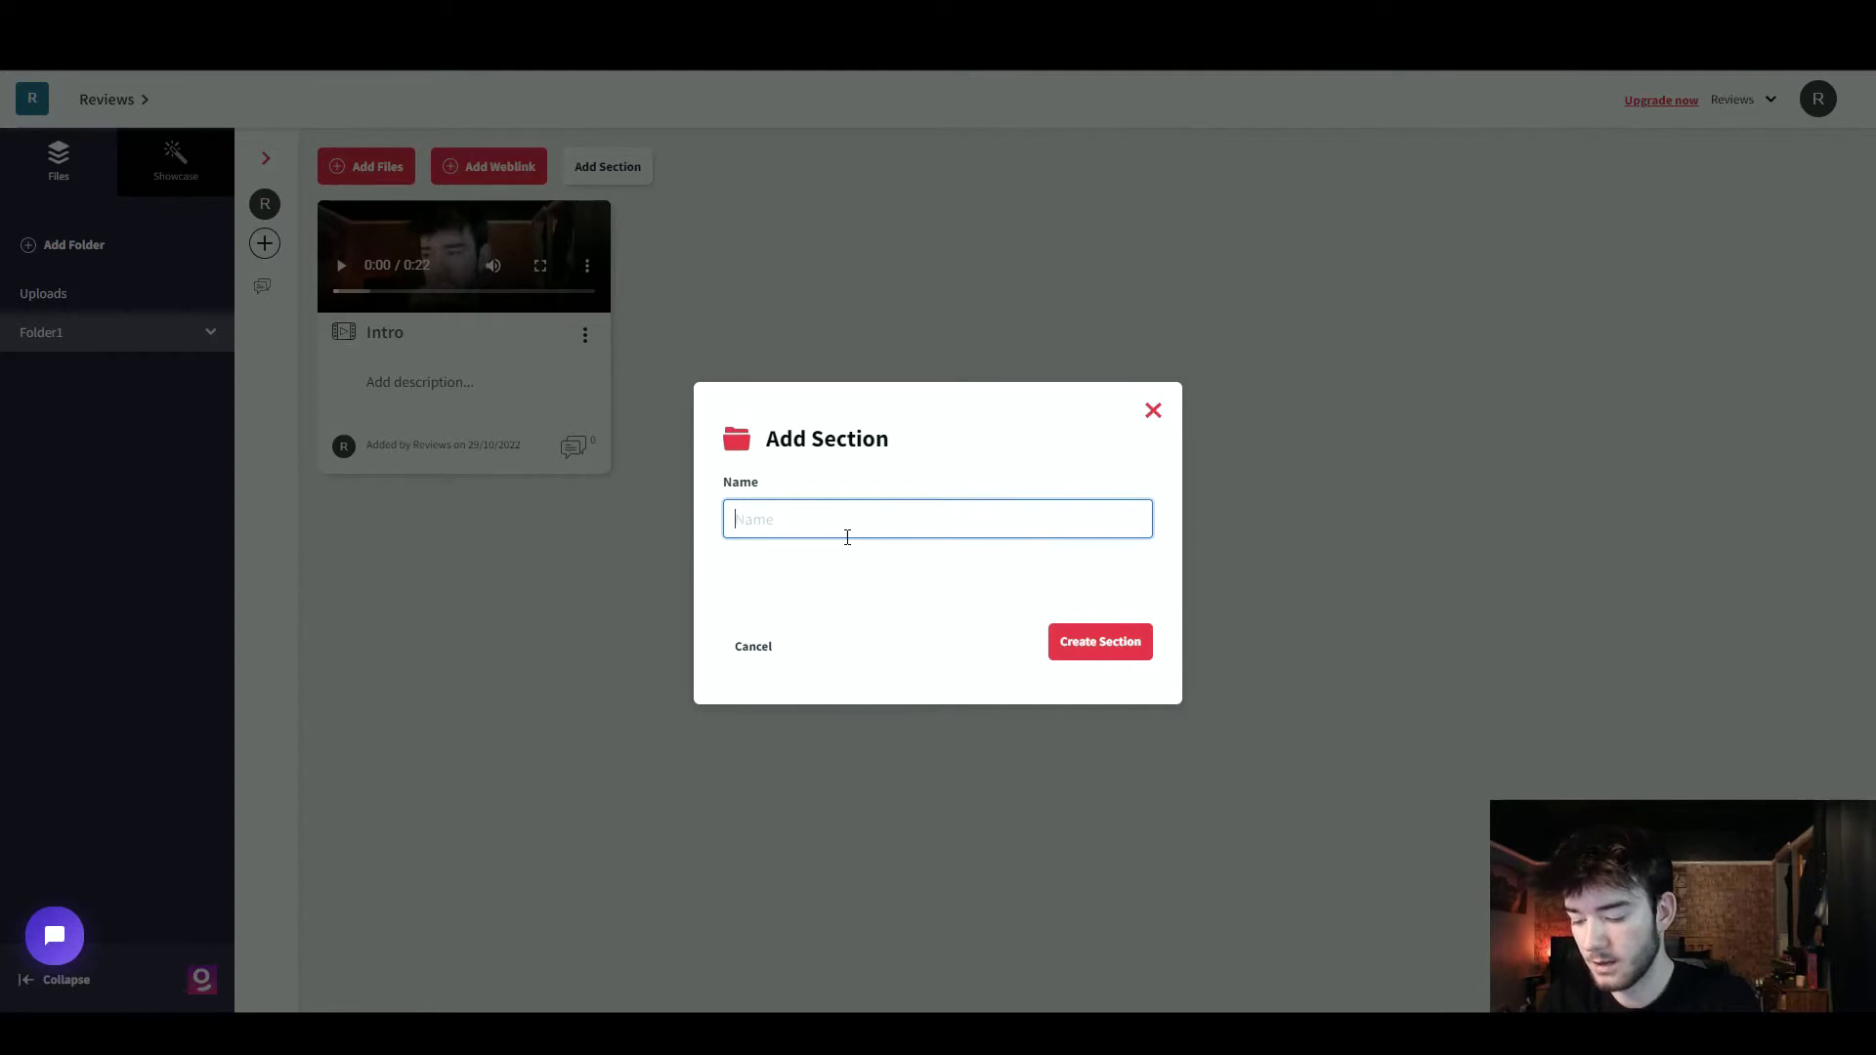
type("File2")
key("Return")
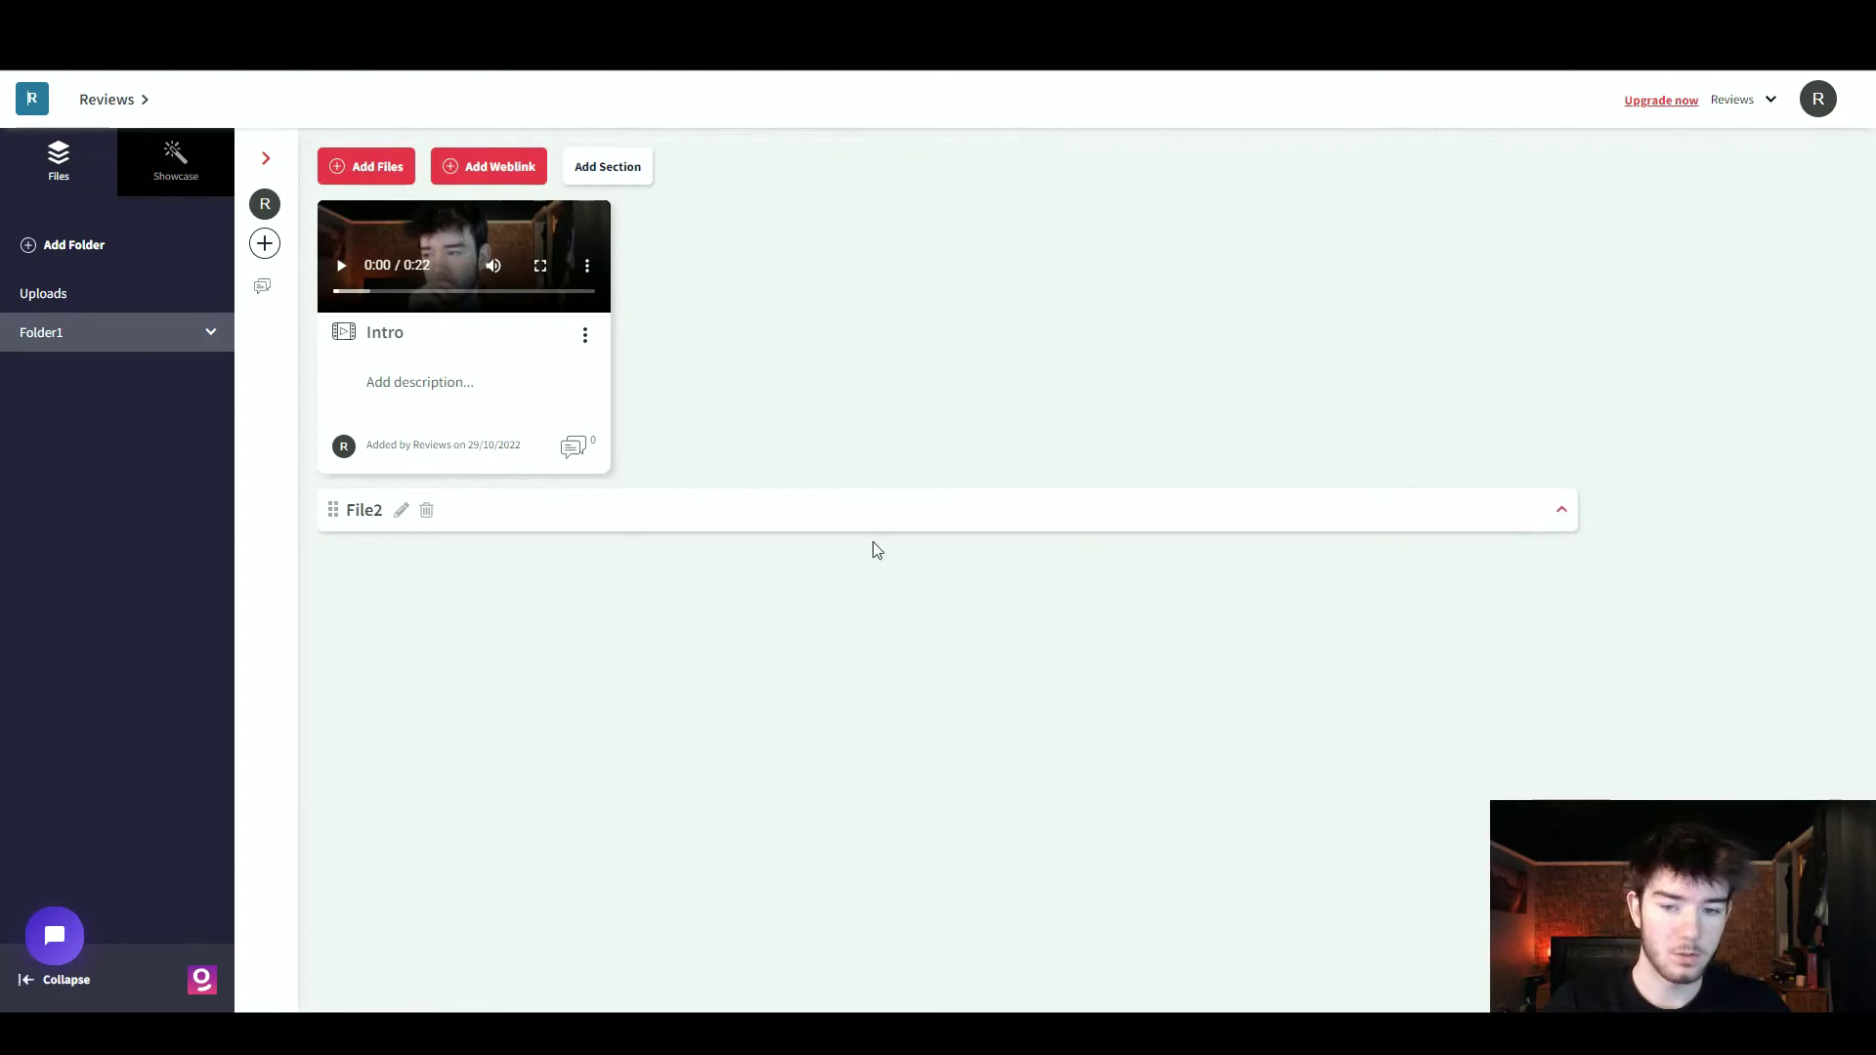
Re-save File2's name, then reorder the sections so File2 sits above file3.
left_click(401, 510)
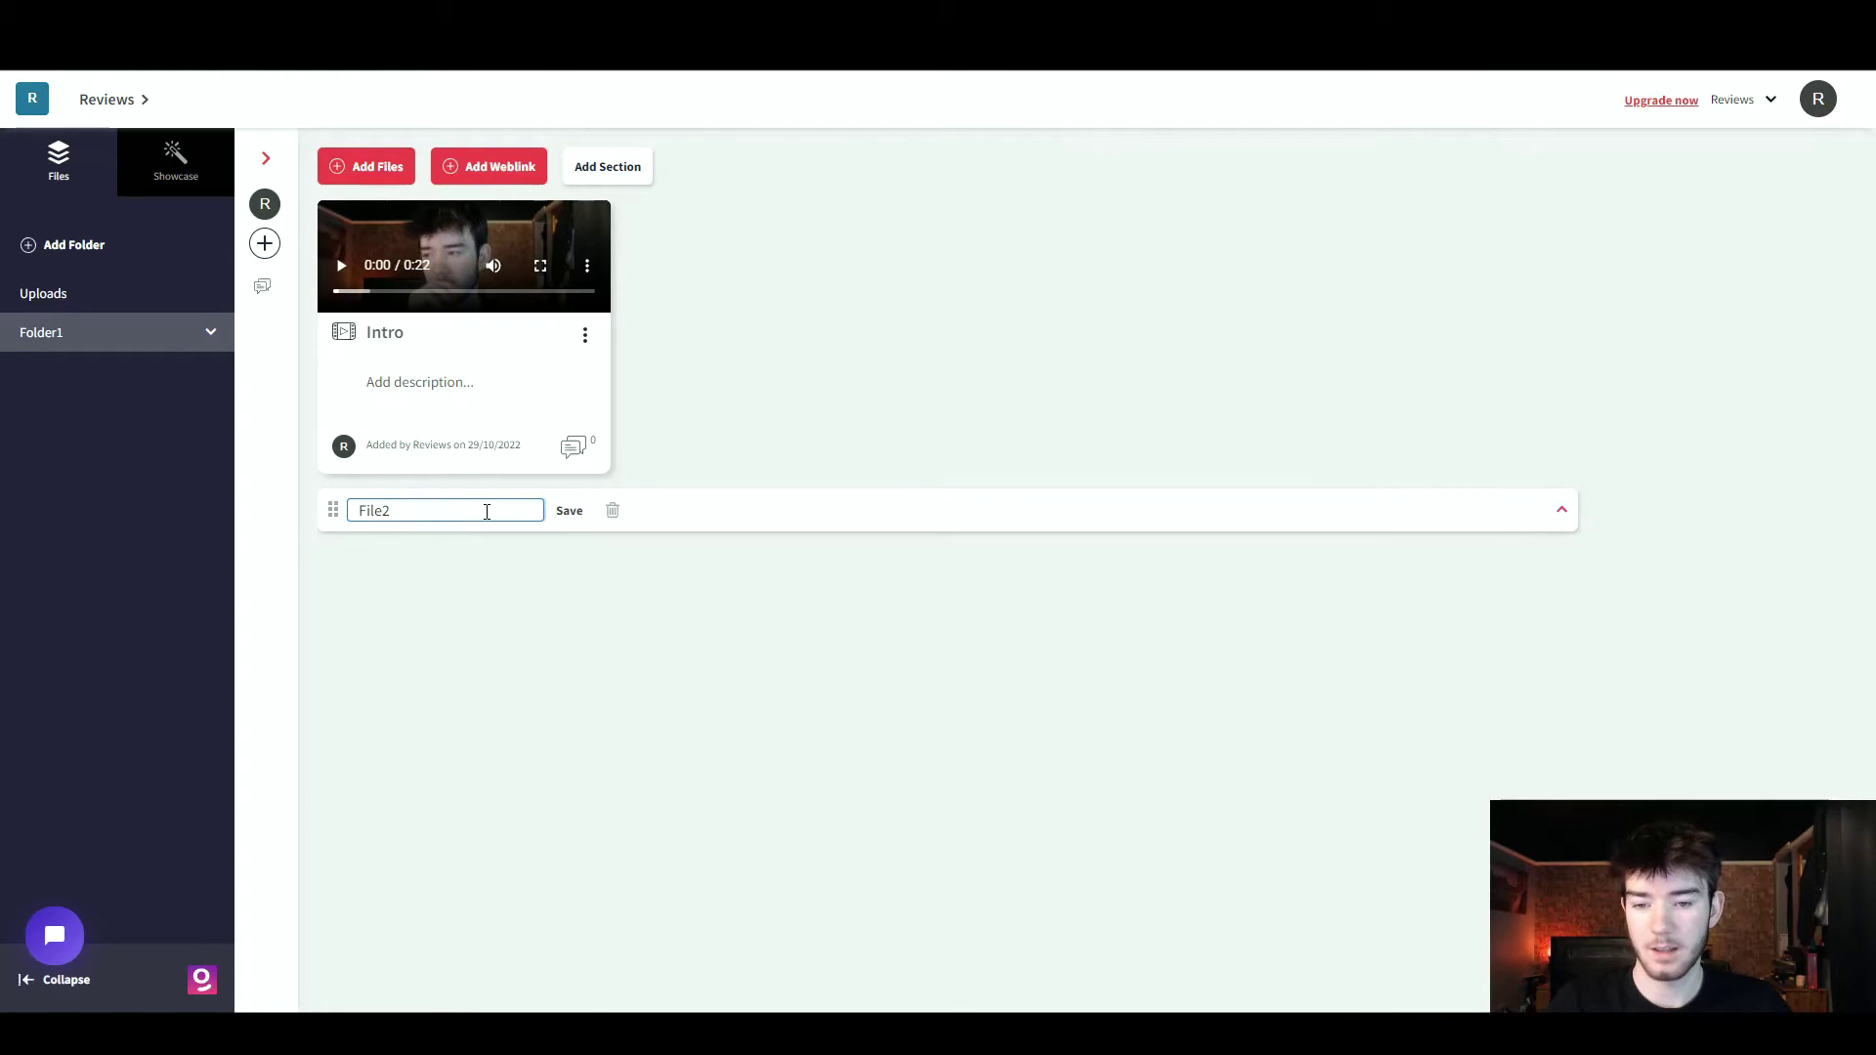
left_click(568, 521)
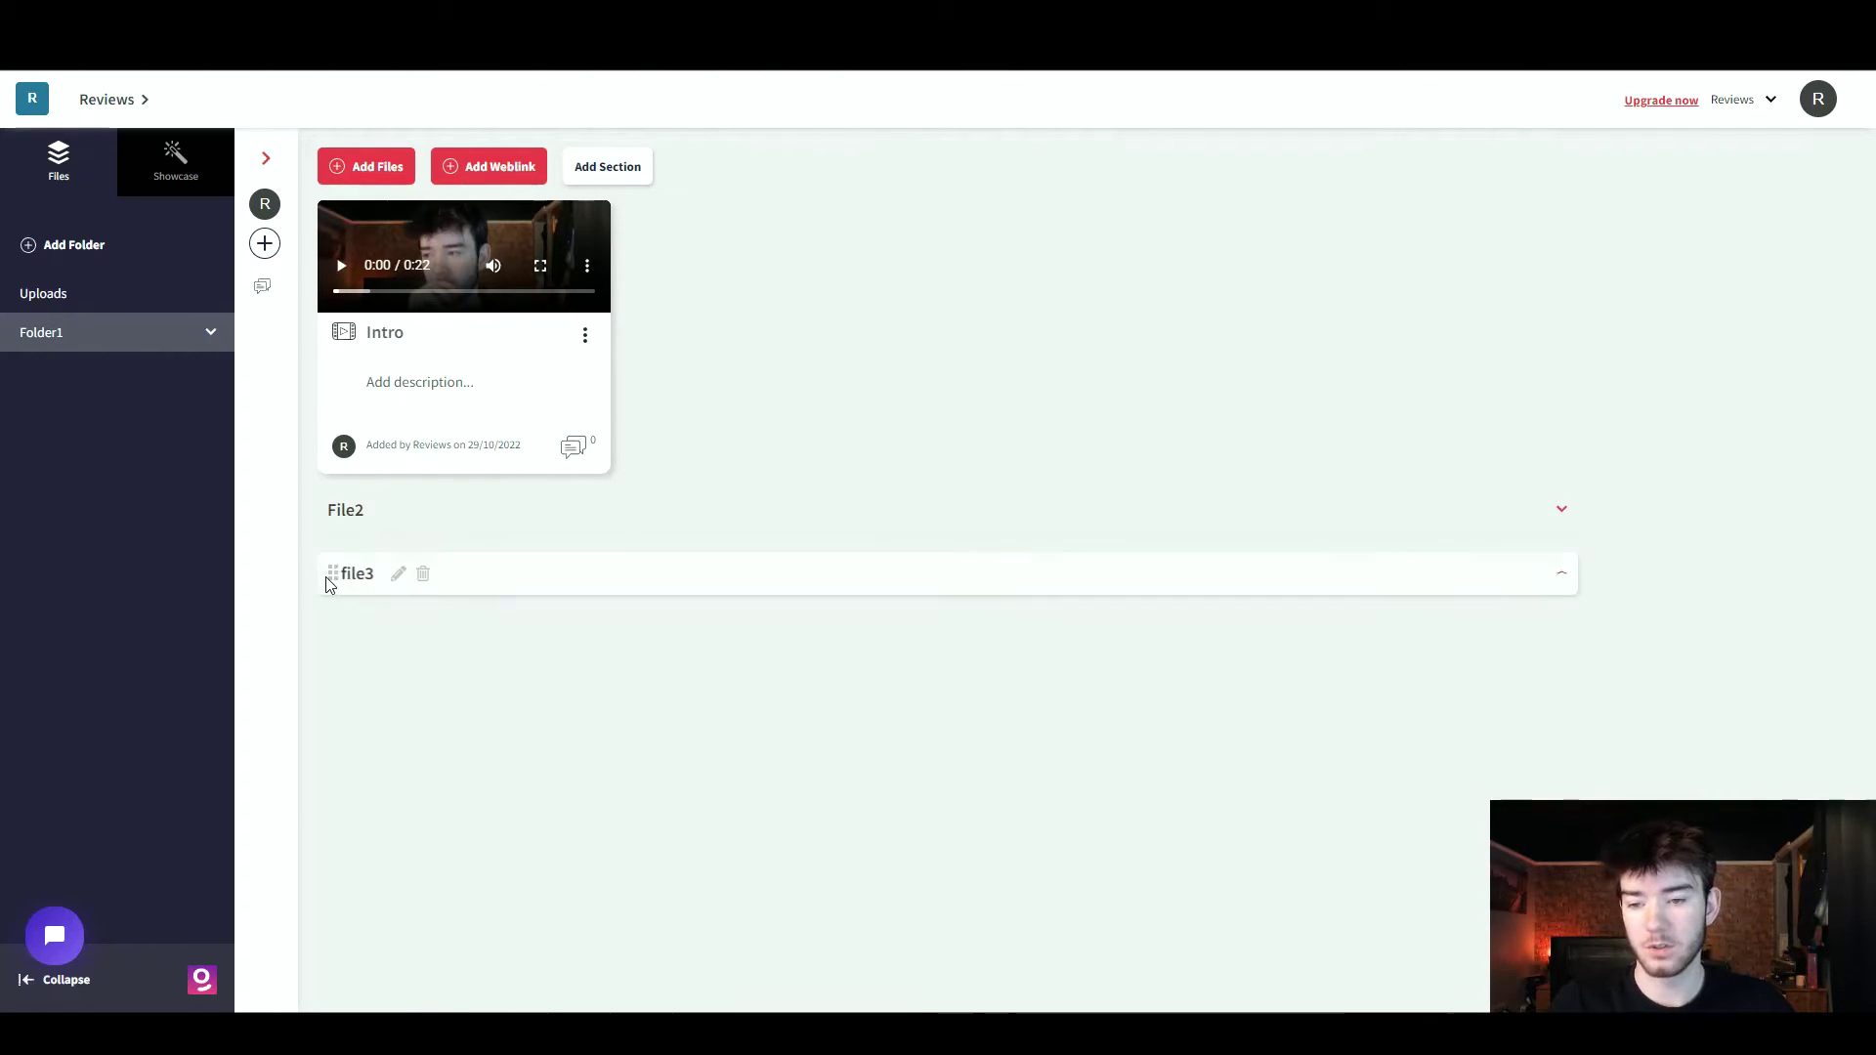
left_click_drag(333, 584, 335, 509)
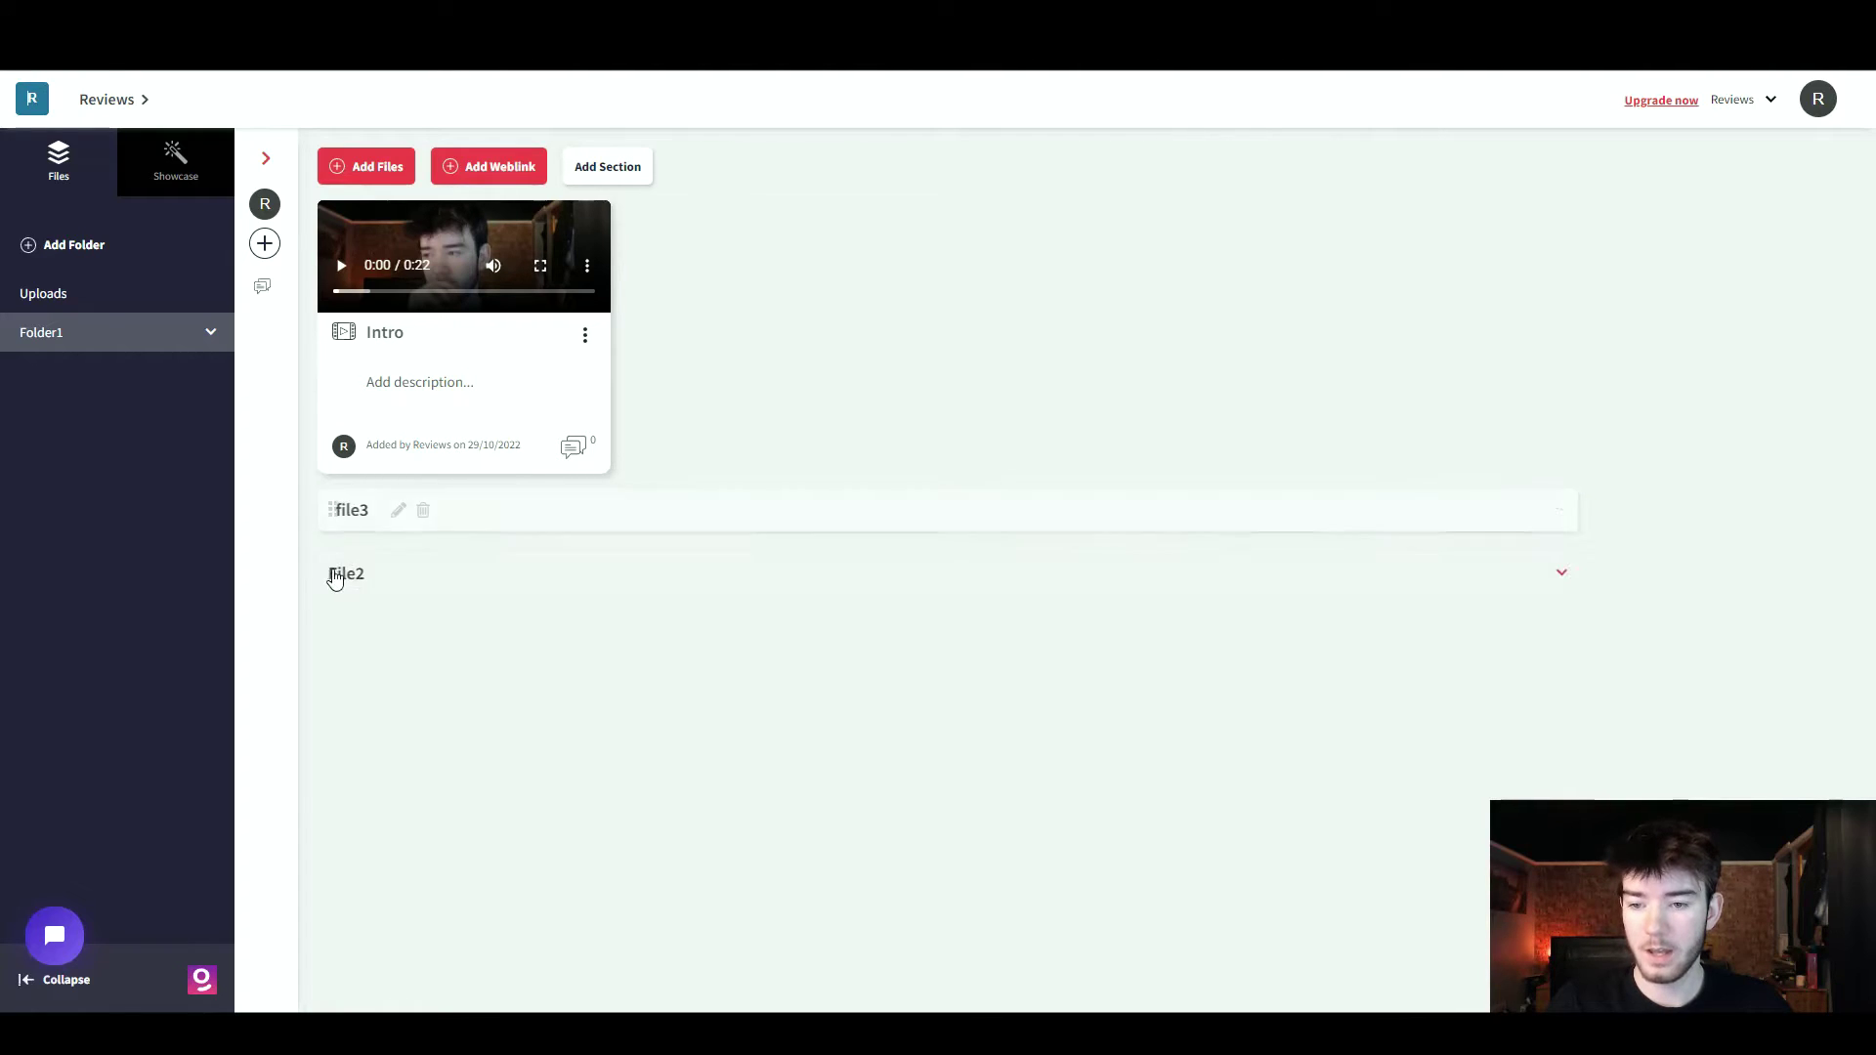
left_click_drag(335, 583, 337, 523)
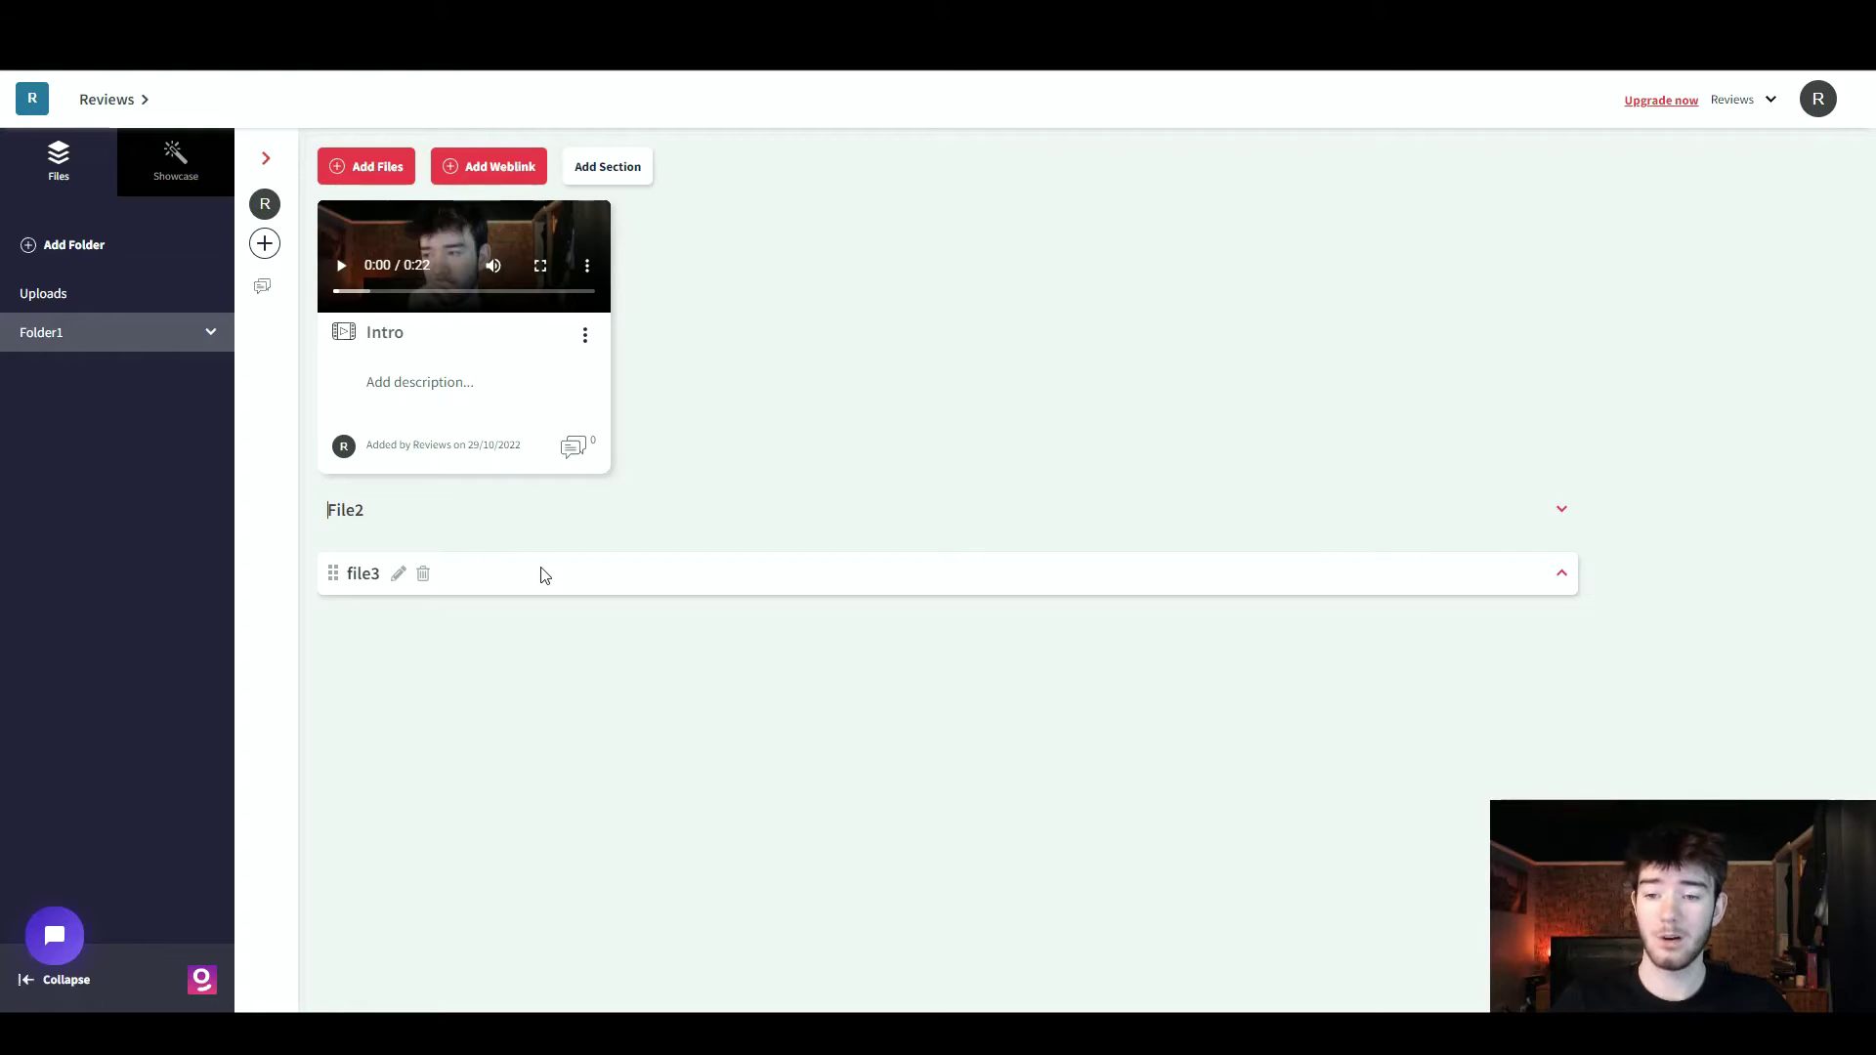
Remove the file3 section and confirm in the Remove Section dialog.
left_click(423, 576)
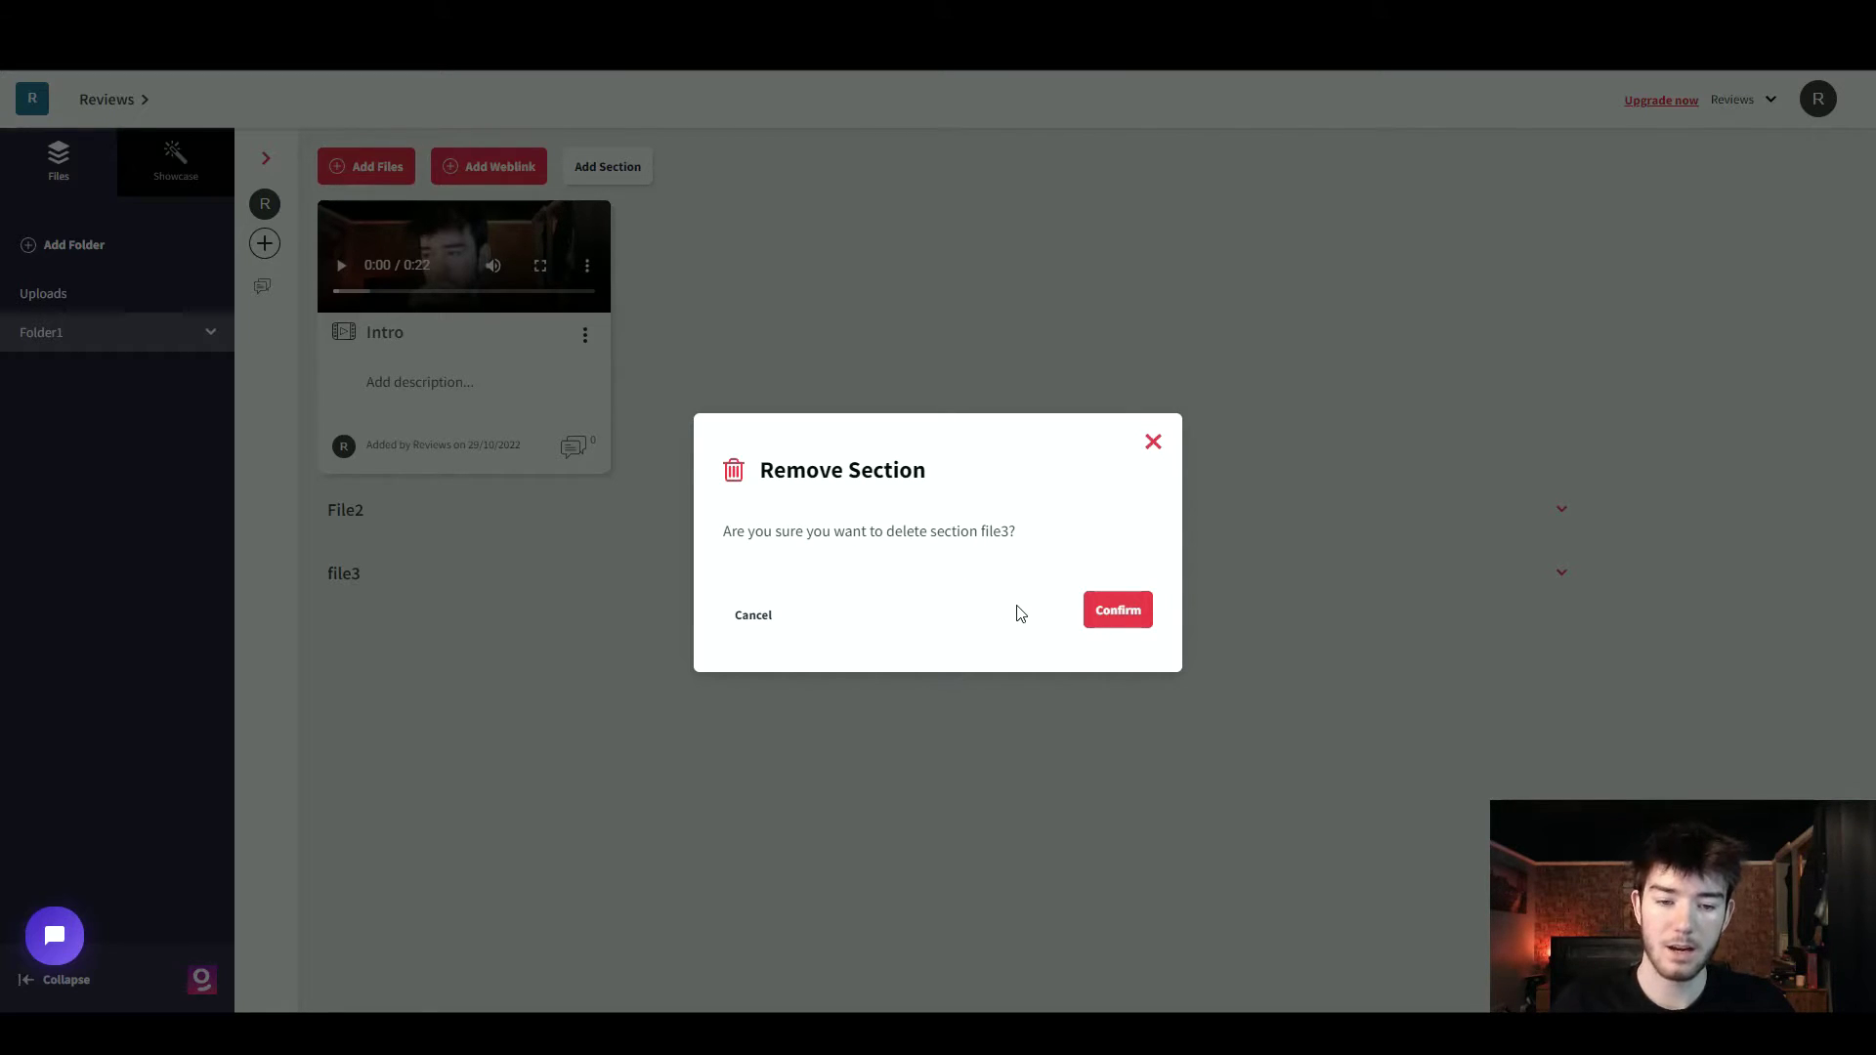
left_click(1099, 610)
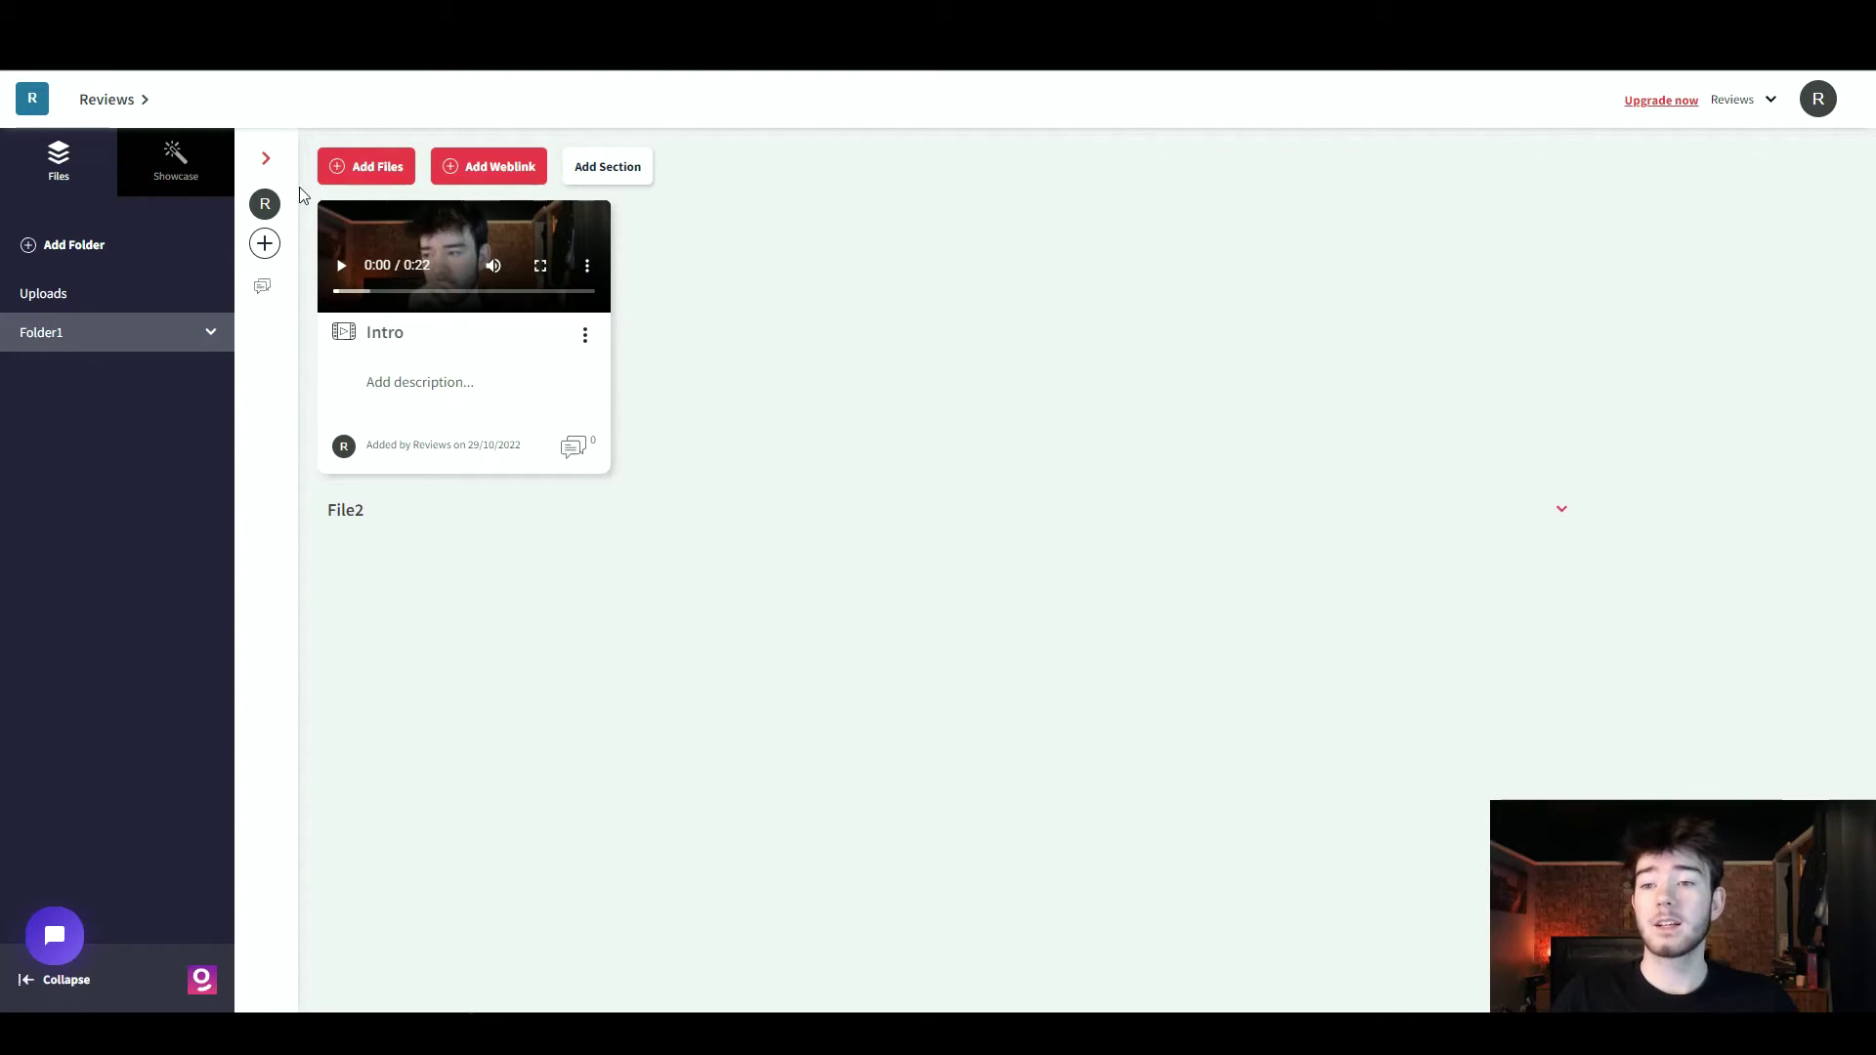
left_click(264, 244)
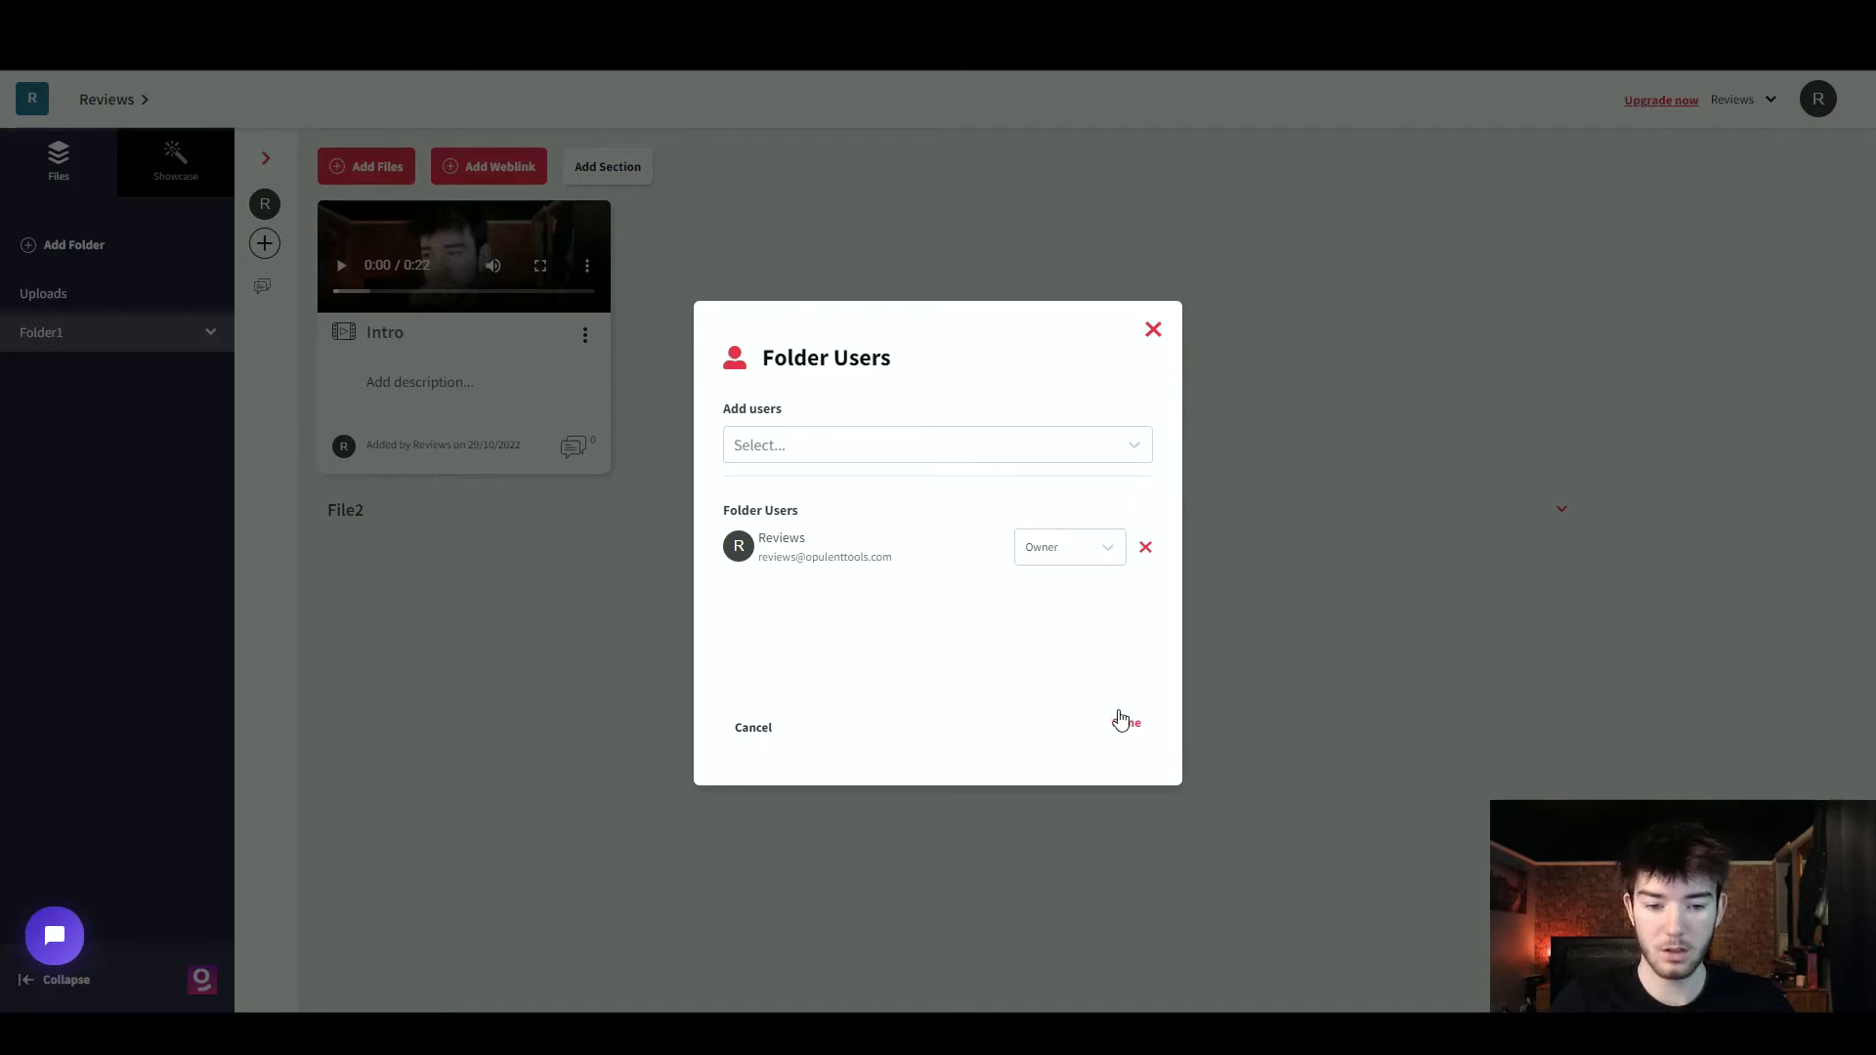
left_click(1123, 725)
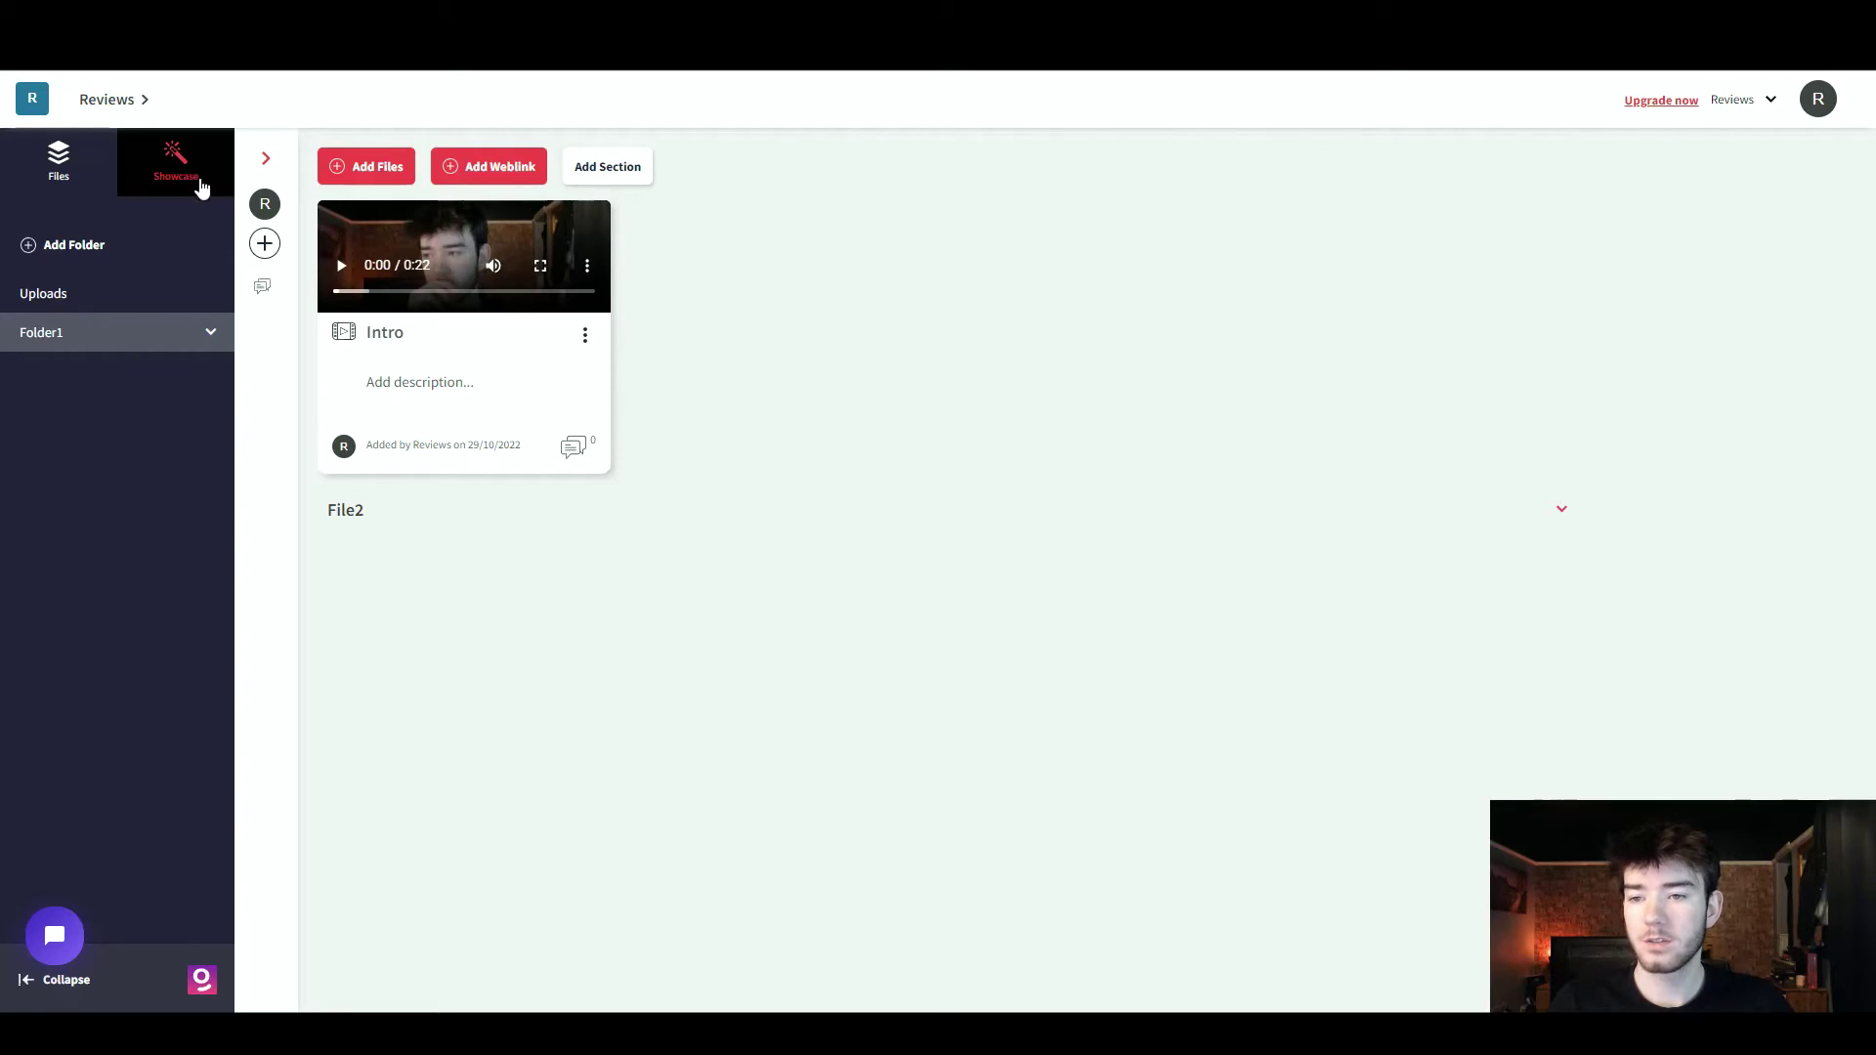
On the Showcase tab, paste 2022-10-29_13-58-42.mp4 into the Drag and Drop area.
left_click(178, 153)
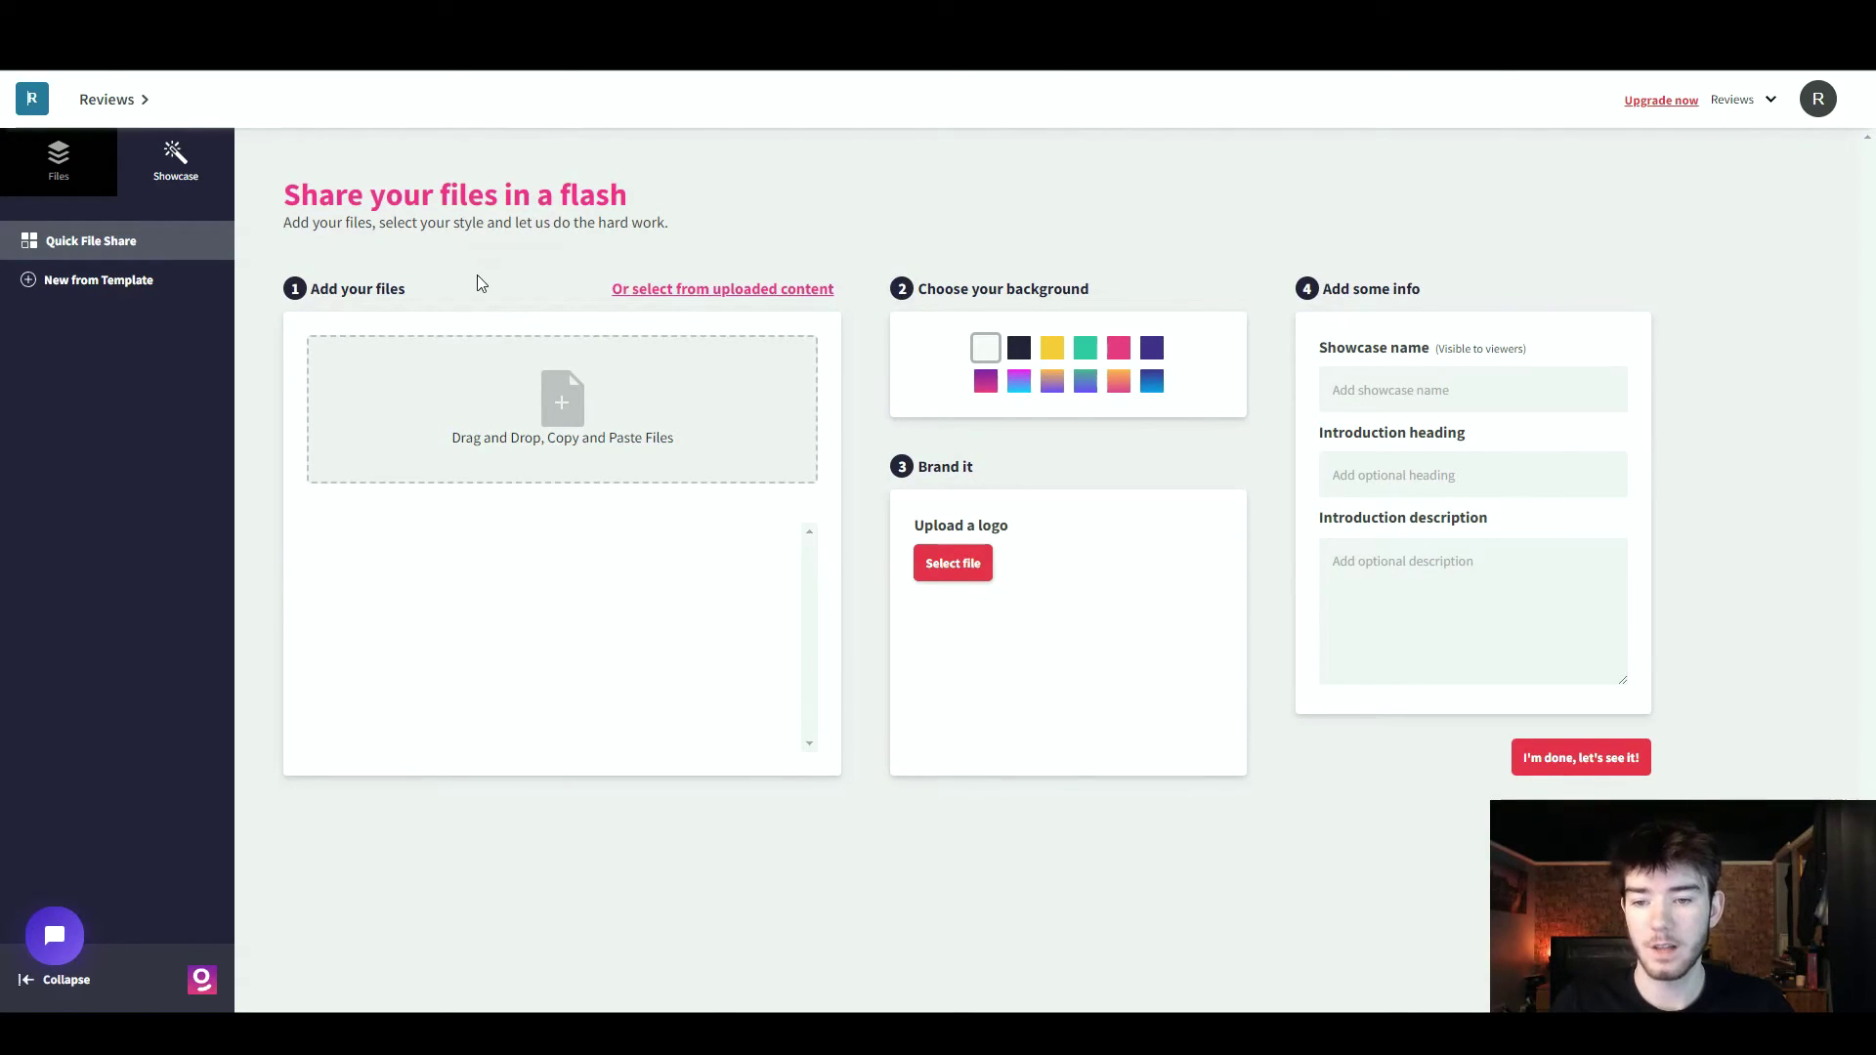
left_click(600, 410)
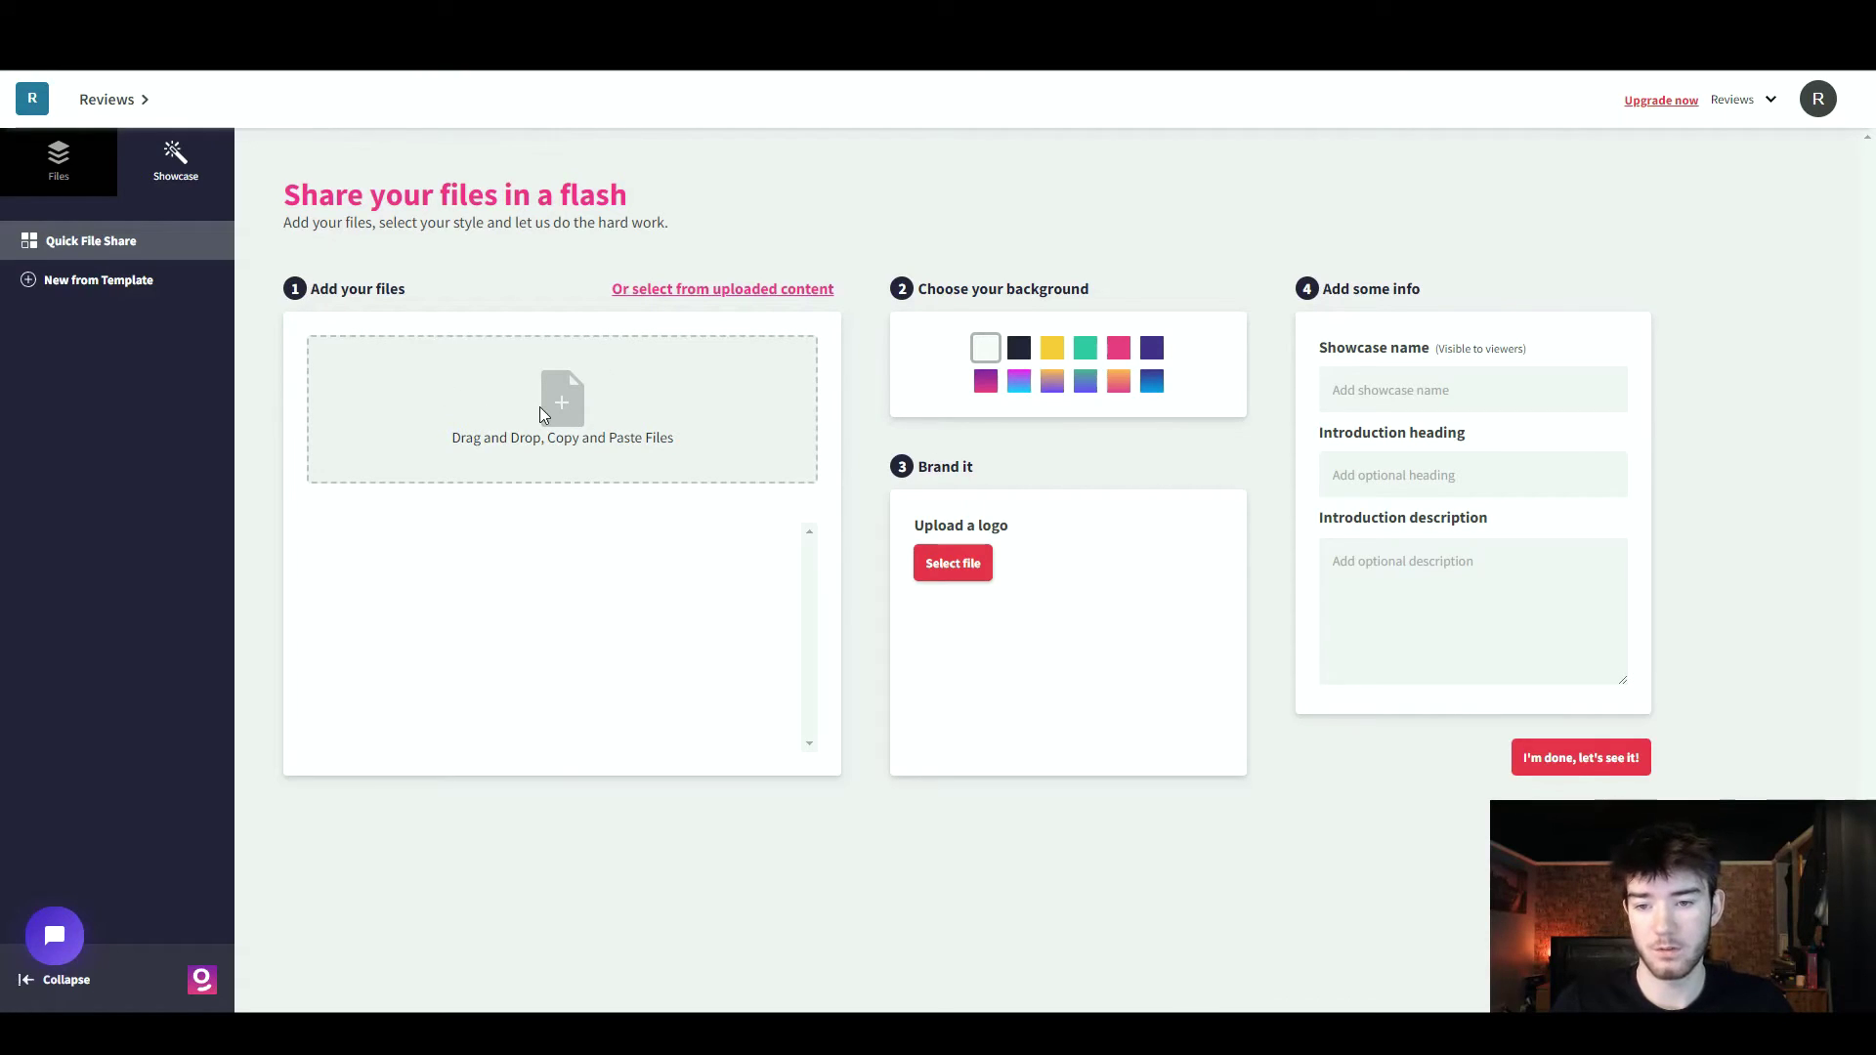
key("ctrl+v")
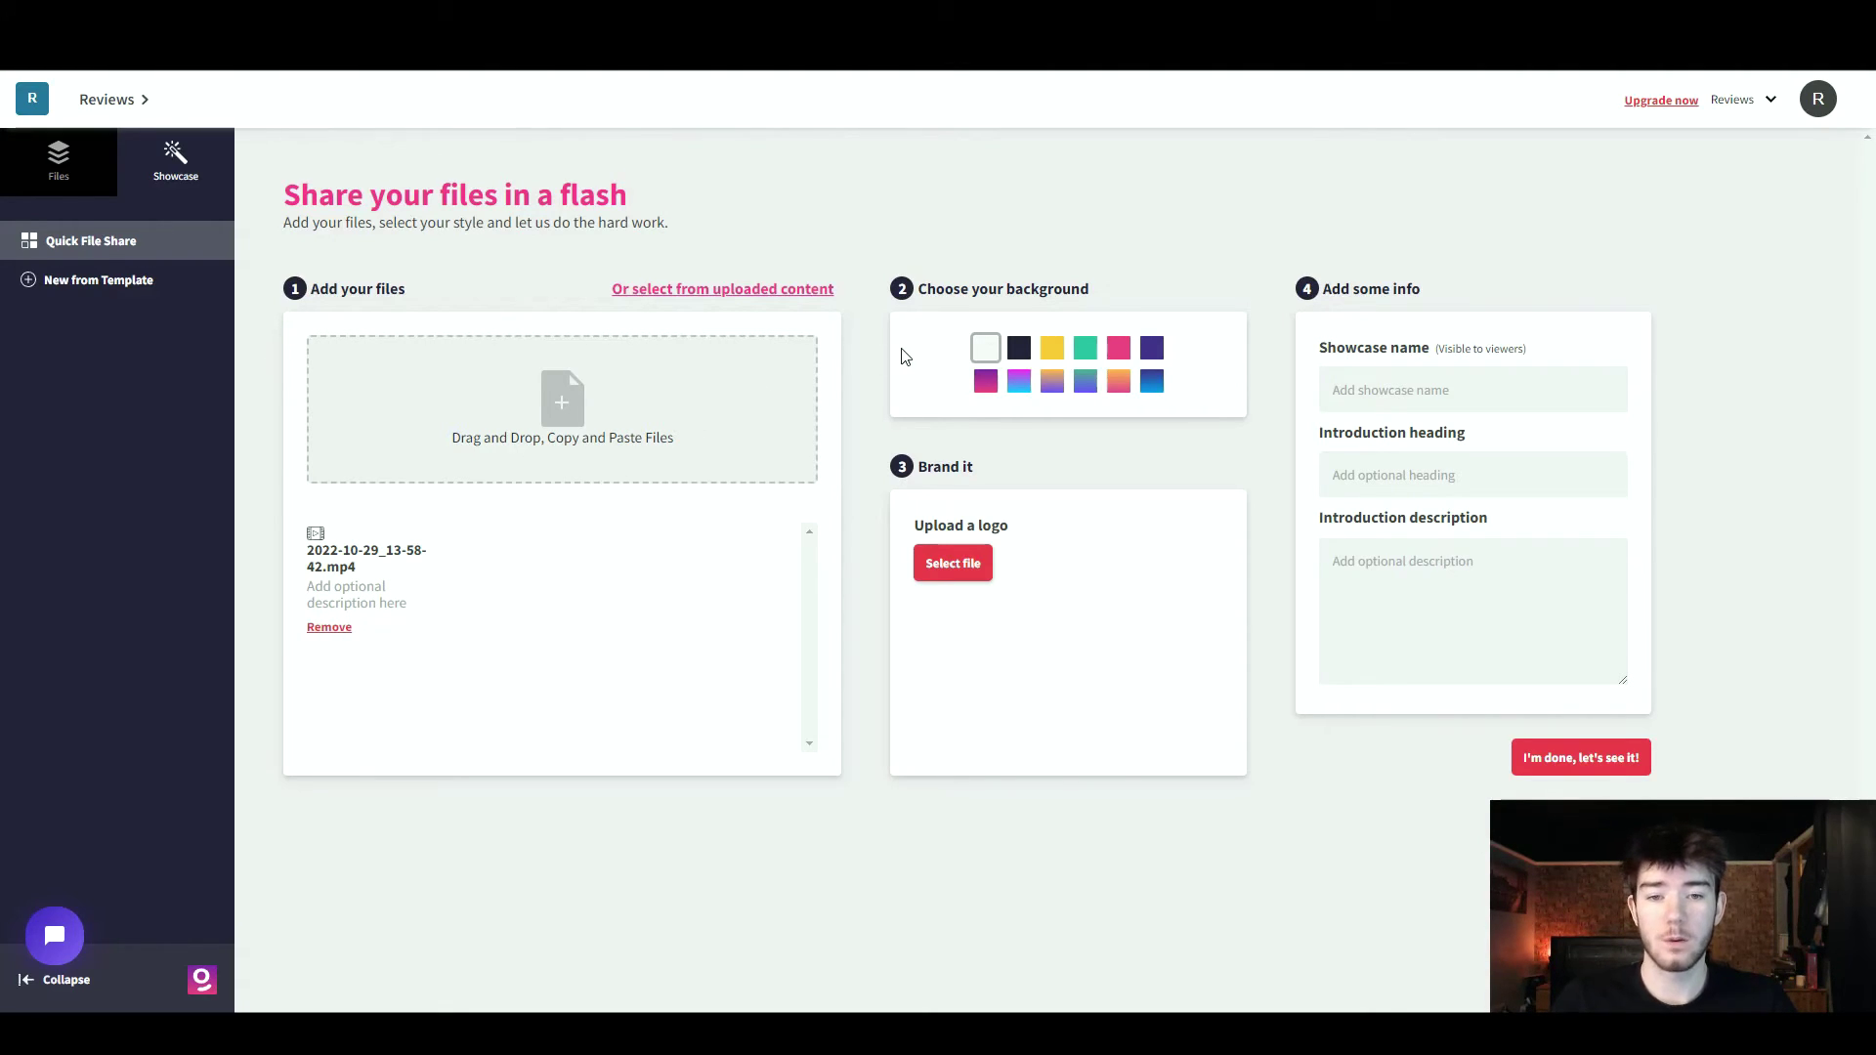
Pick the orange gradient background after trying navy and pink-blue, leaving the logo unset.
left_click(1020, 350)
left_click(1019, 383)
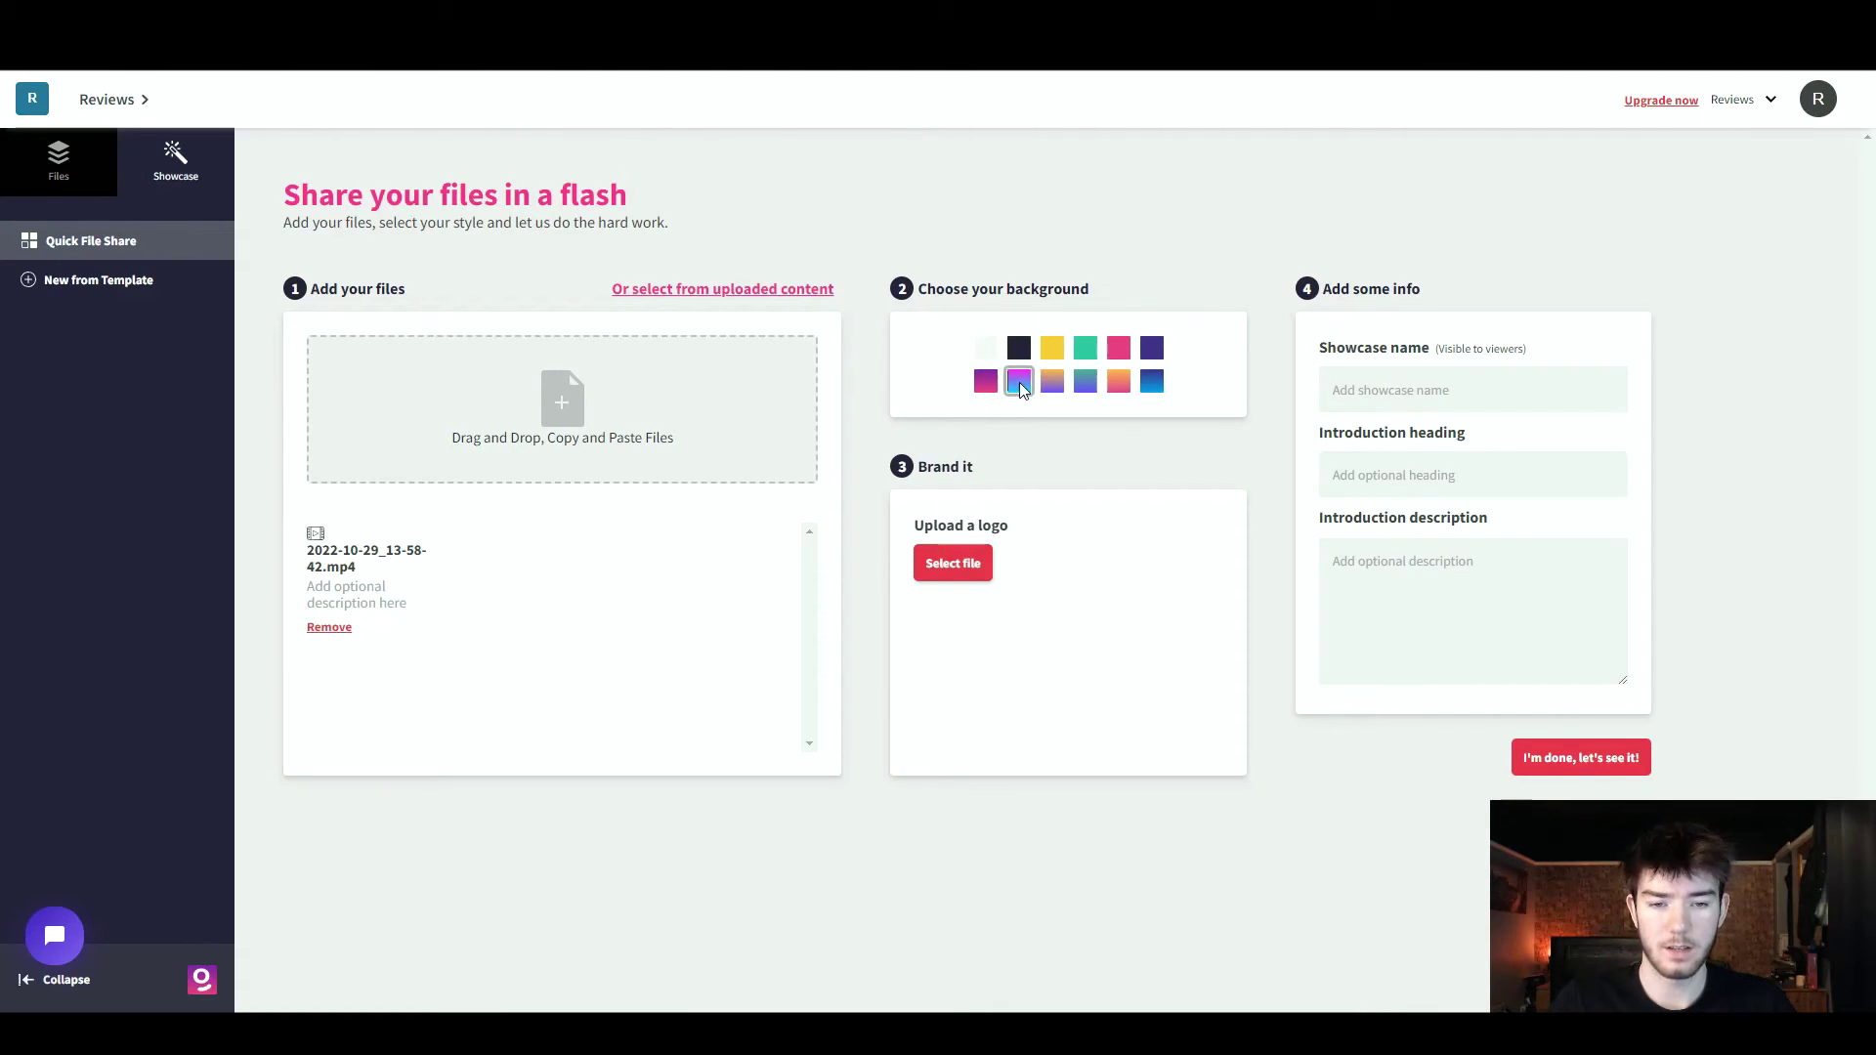
left_click(1107, 385)
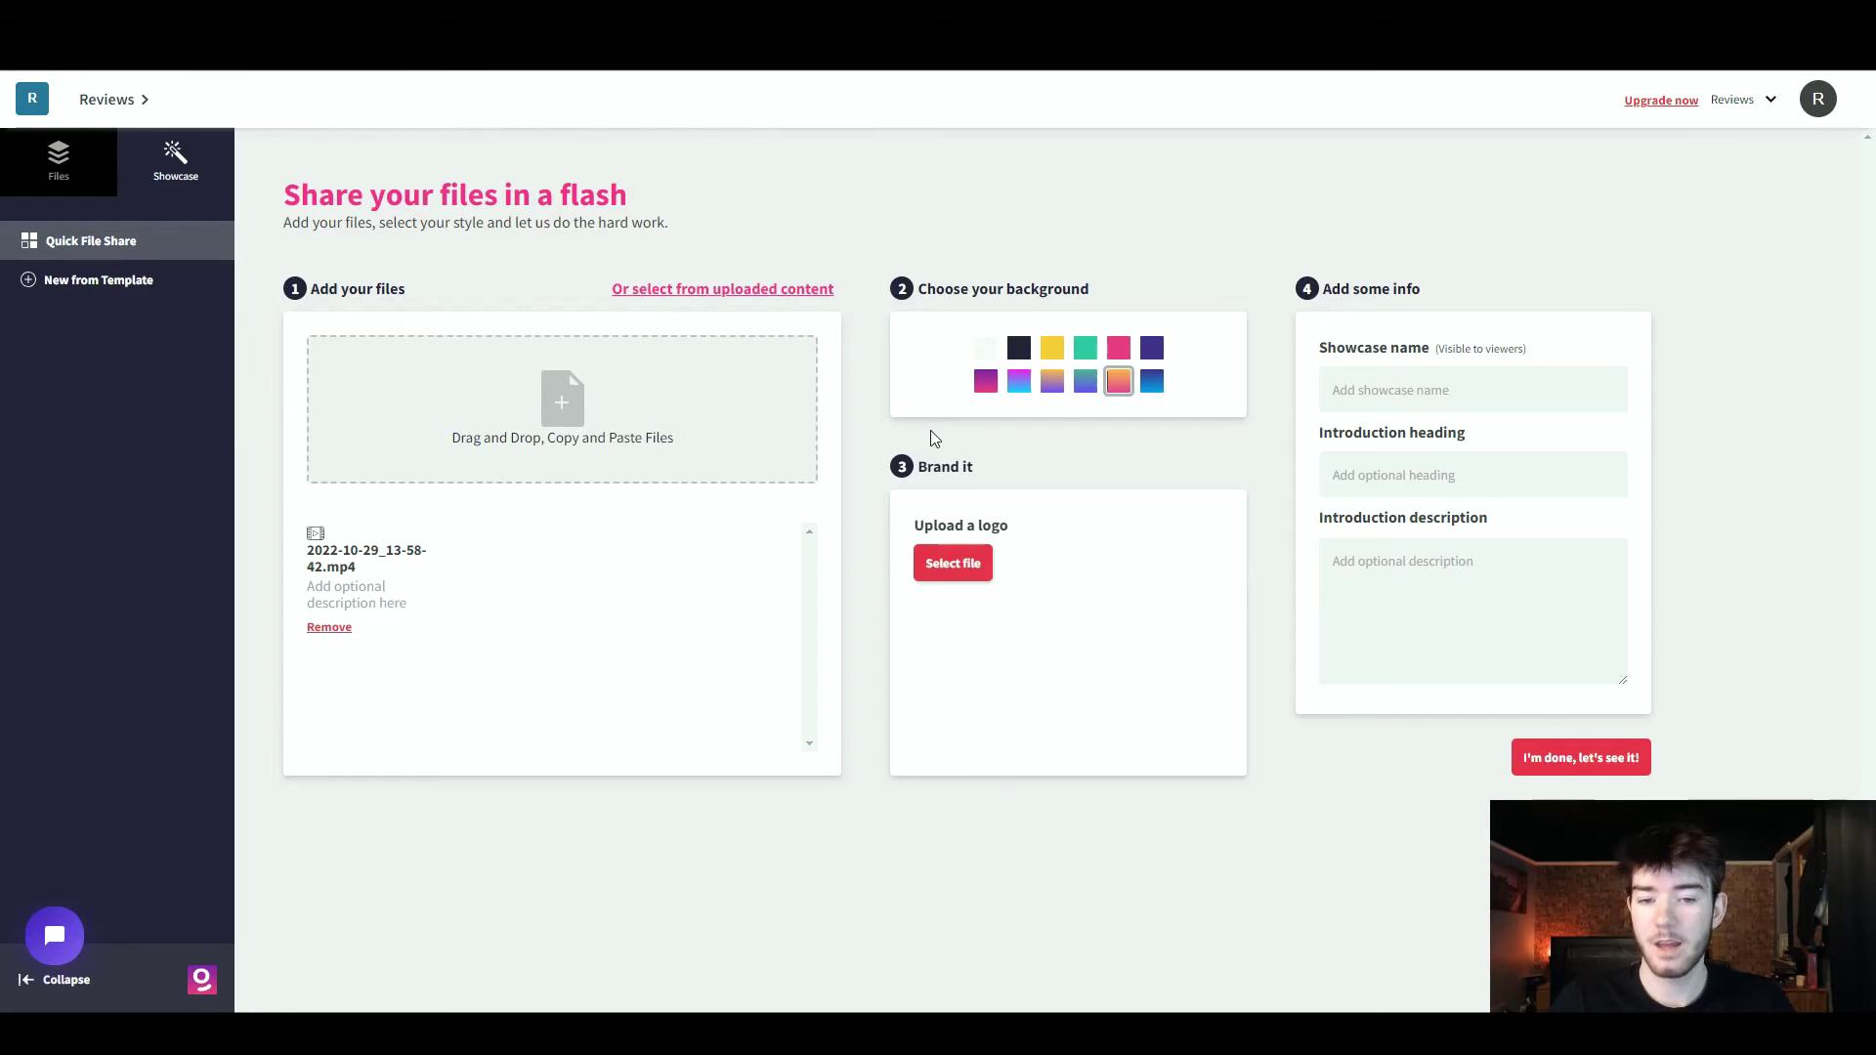
left_click(975, 564)
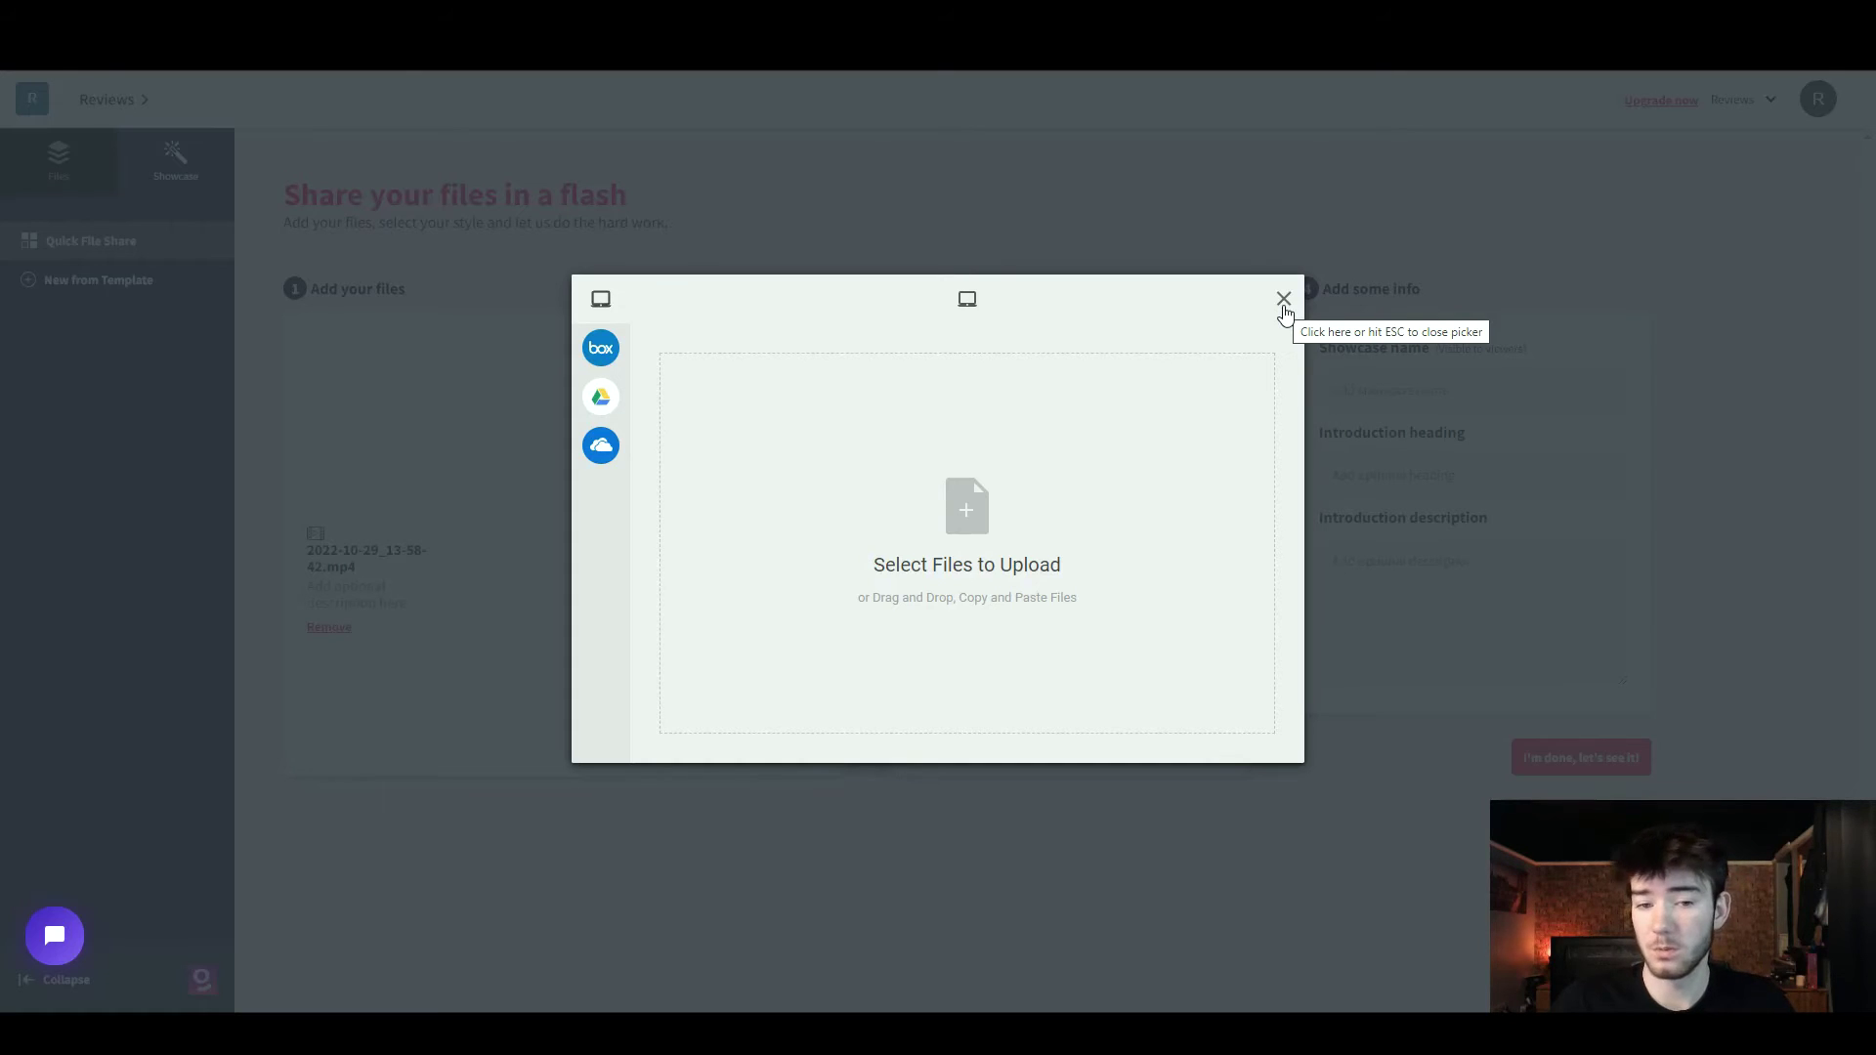
left_click(1284, 299)
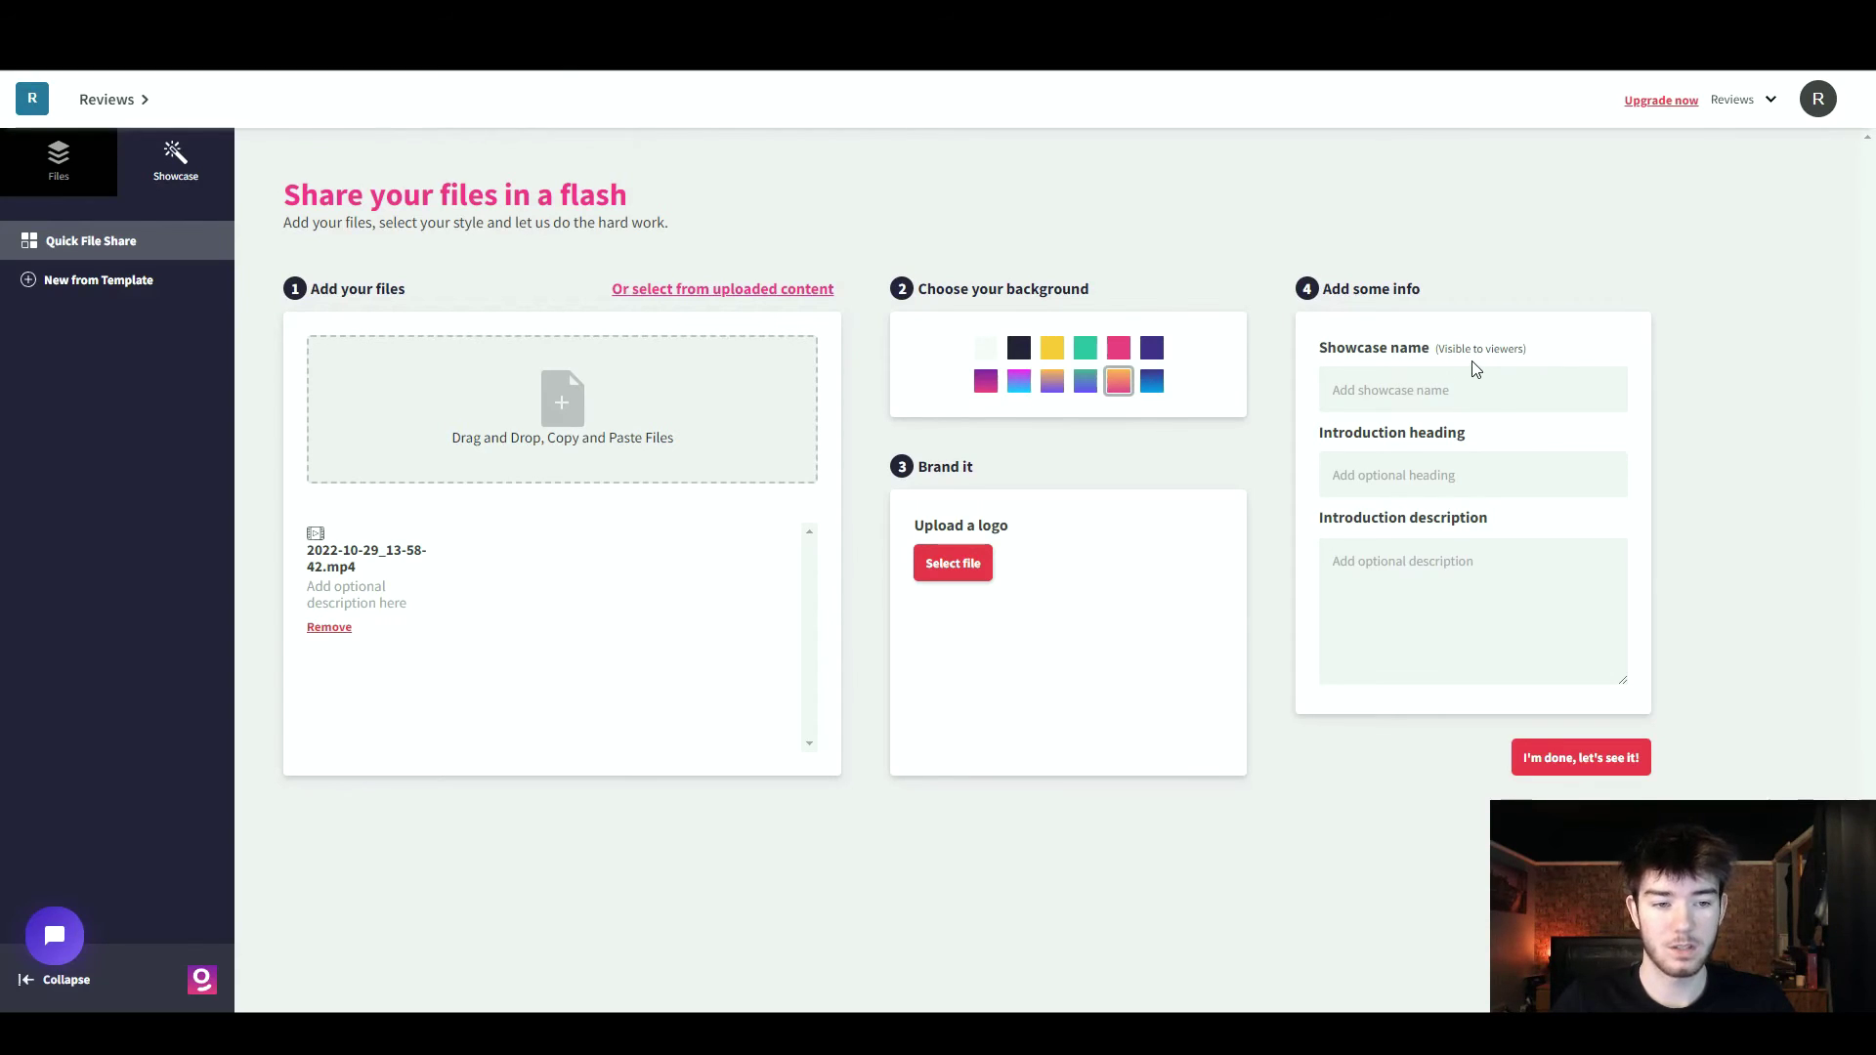
Leave the showcase name blank and generate 'Untitled Showcase' with the video on the orange-pink gradient.
left_click(1380, 394)
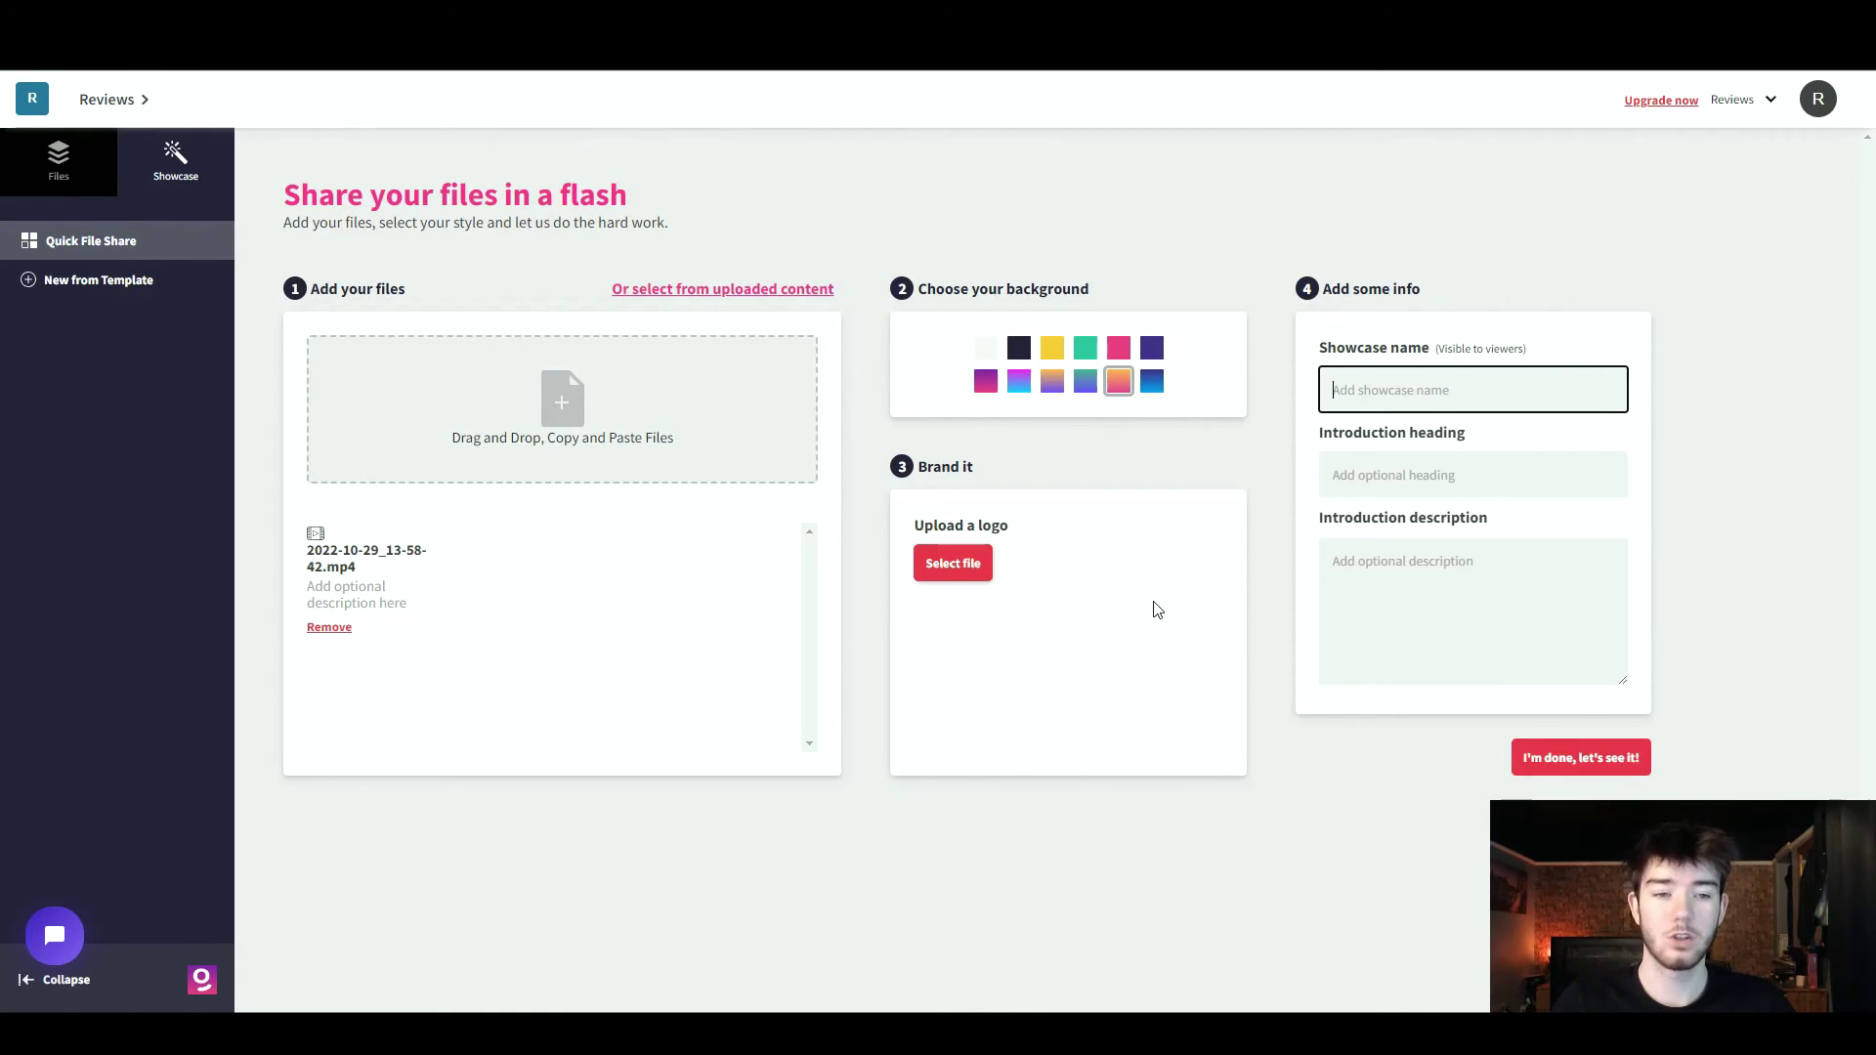
left_click(1603, 772)
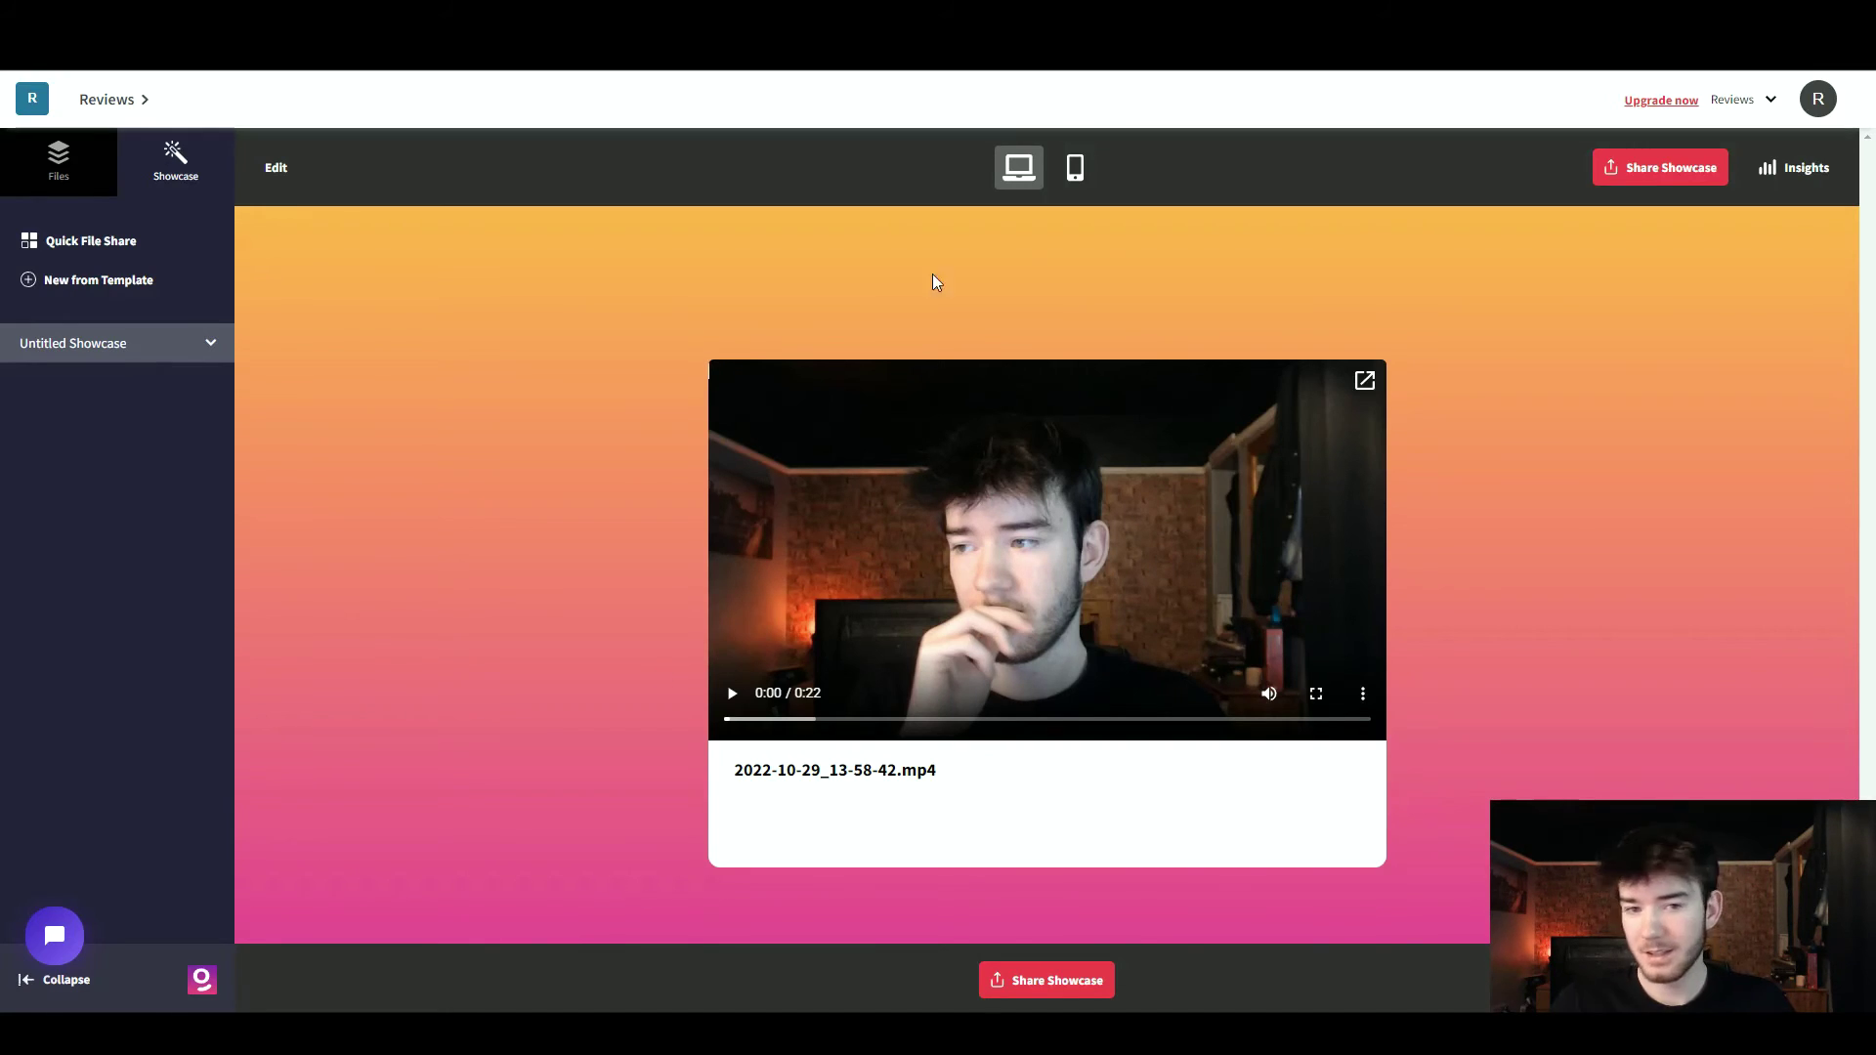
left_click(1075, 175)
left_click(1016, 173)
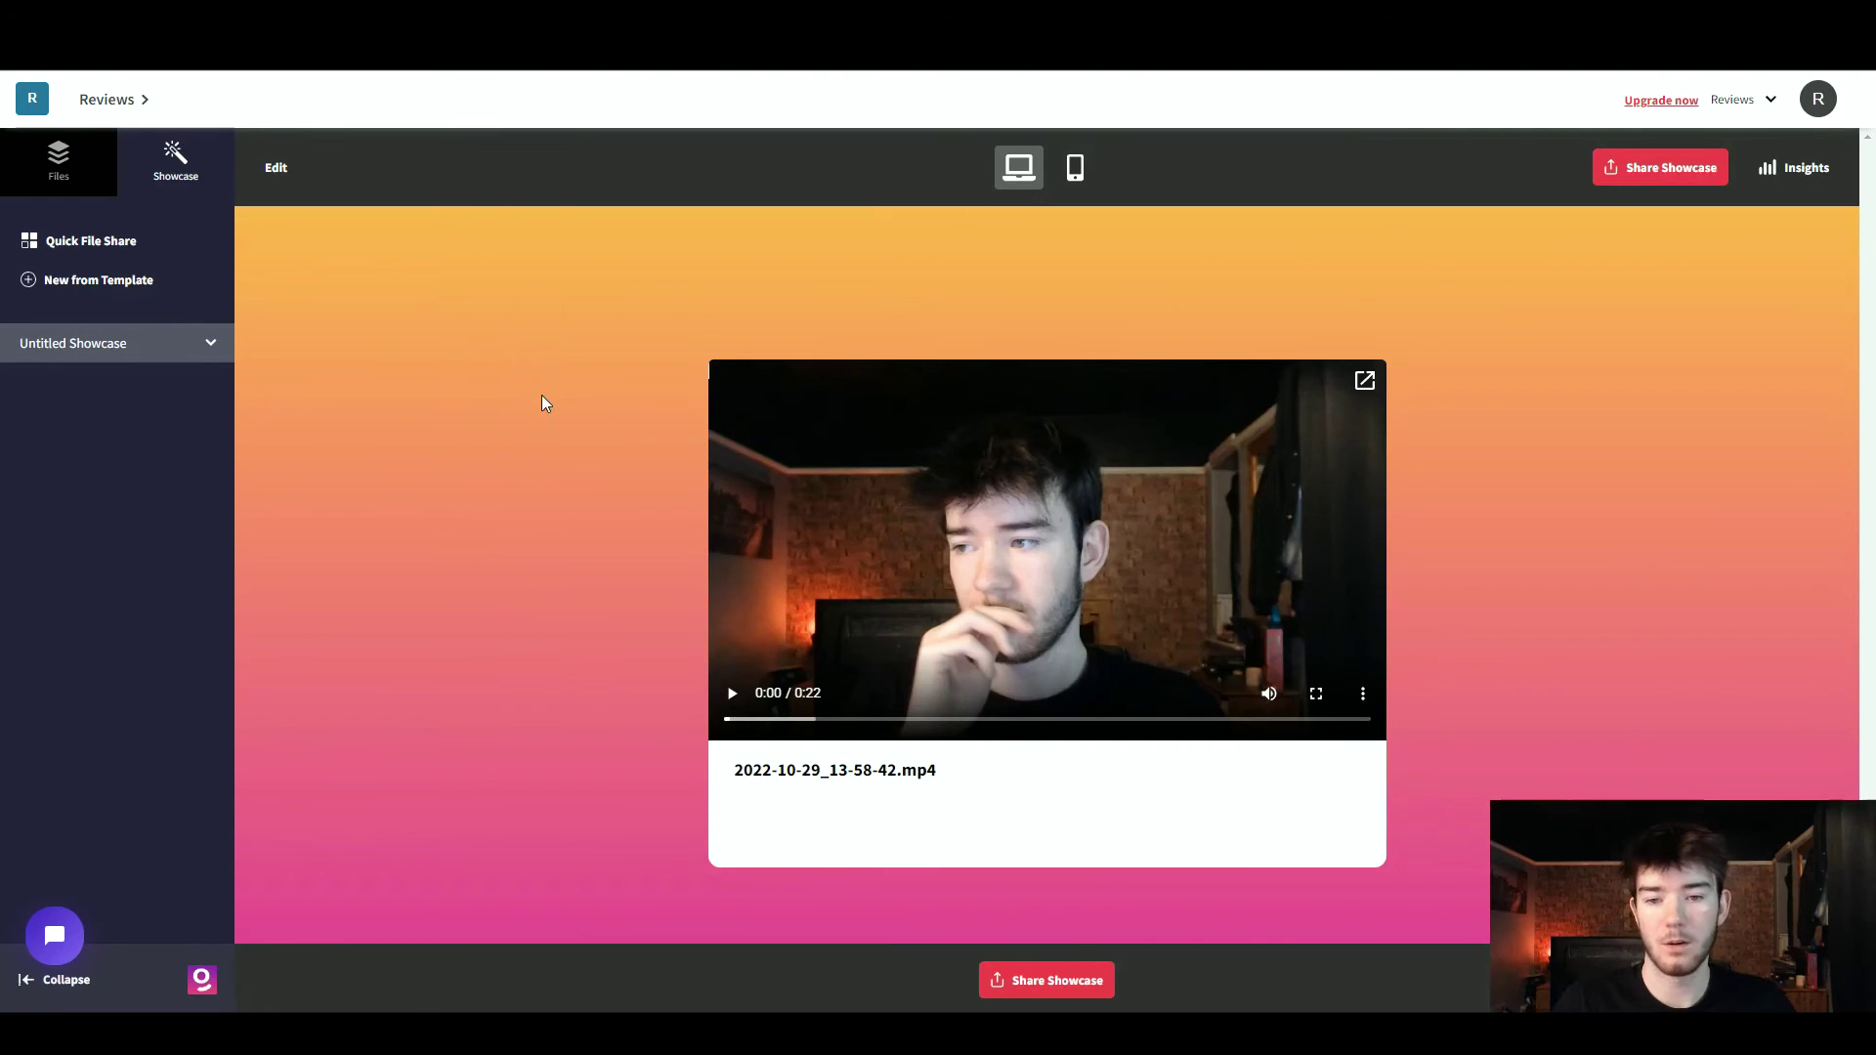